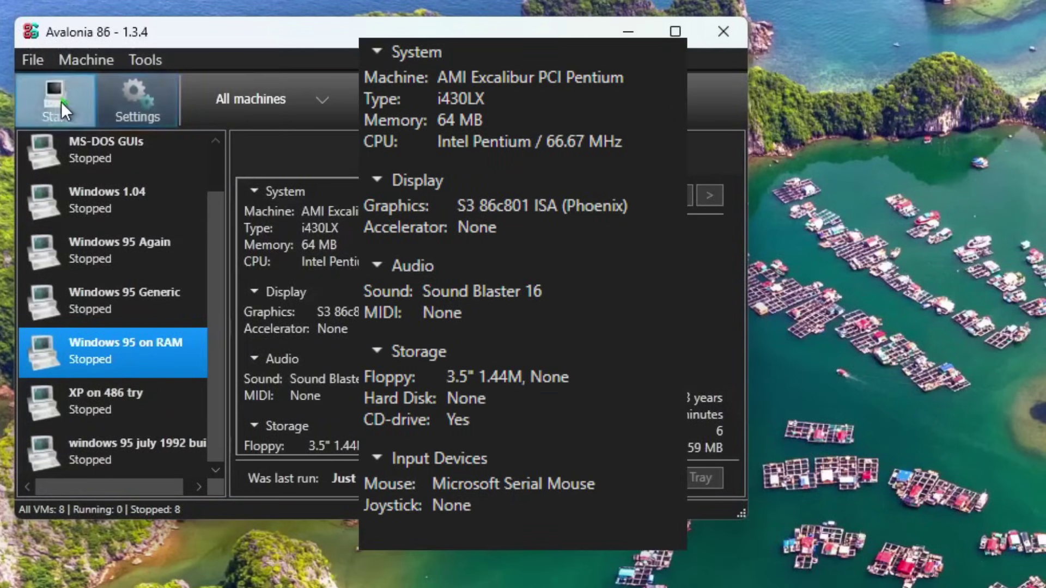
Start the 'Windows 95 on RAM' machine in Avalonia 86.
click(57, 102)
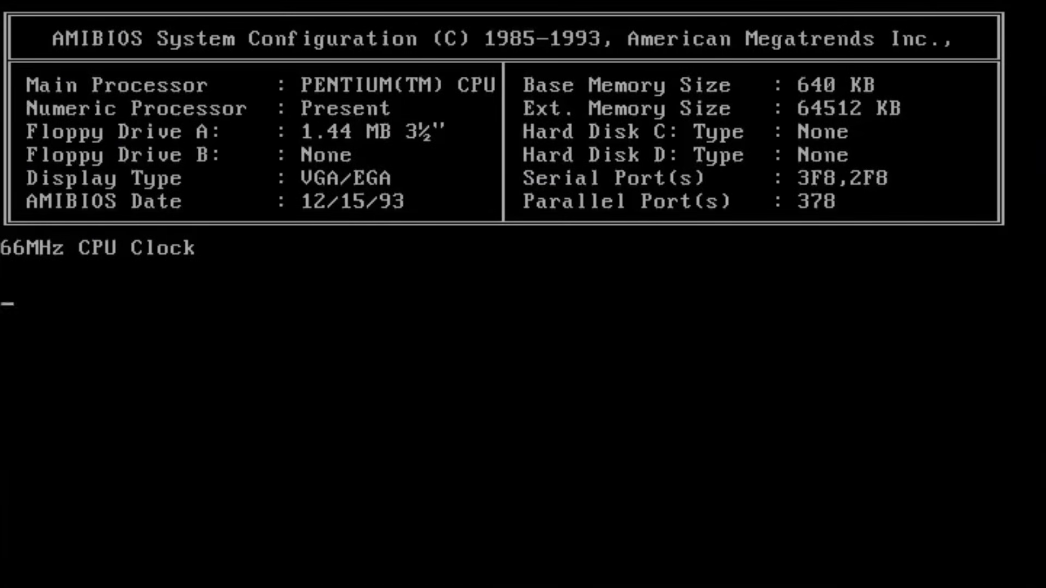
Boot Windows 95 from the startup menu with standard drivers and a 32 MB RAM disk.
key(F8)
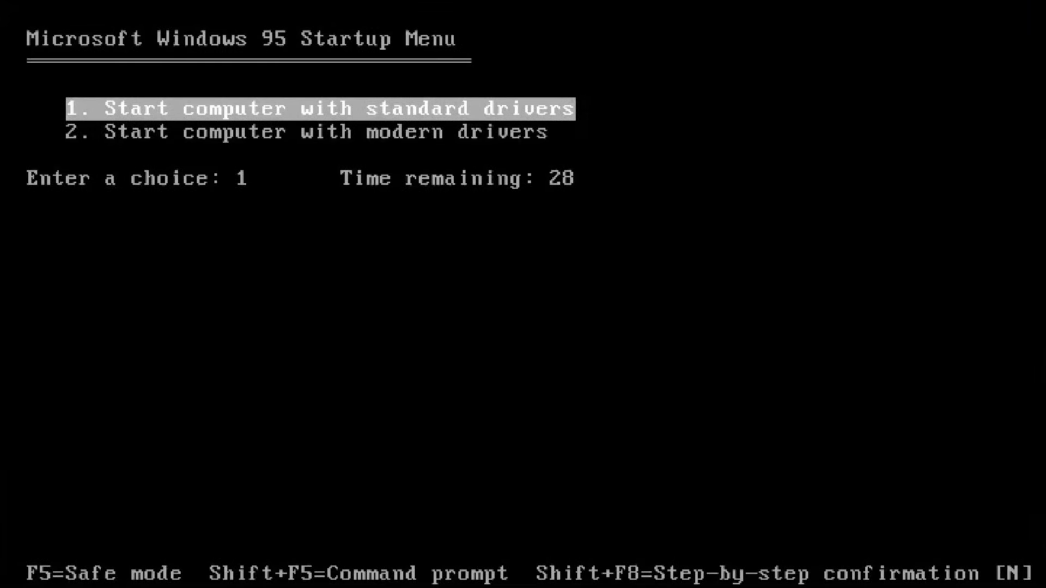
key(Up)
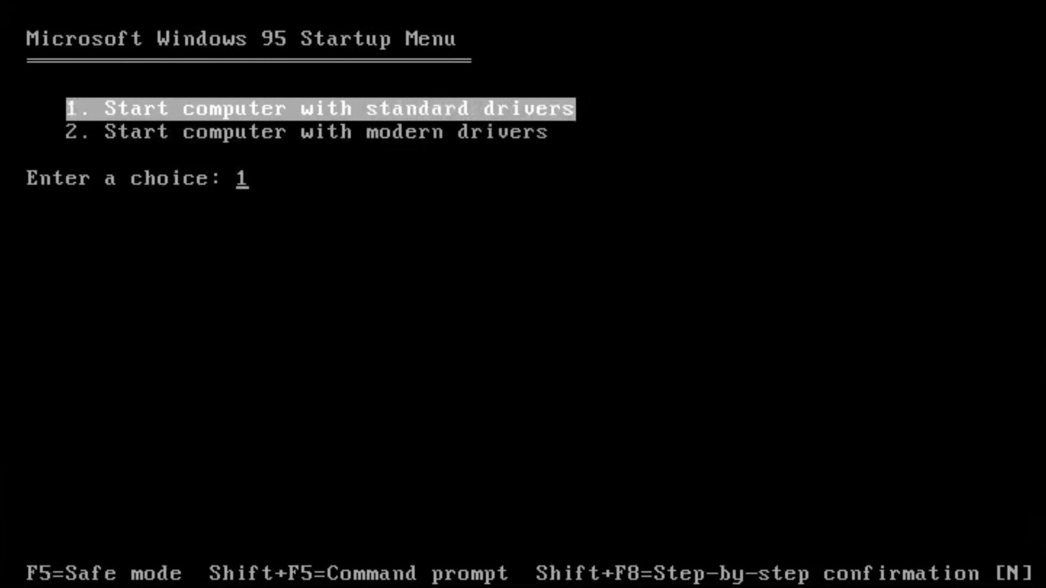
key(Return)
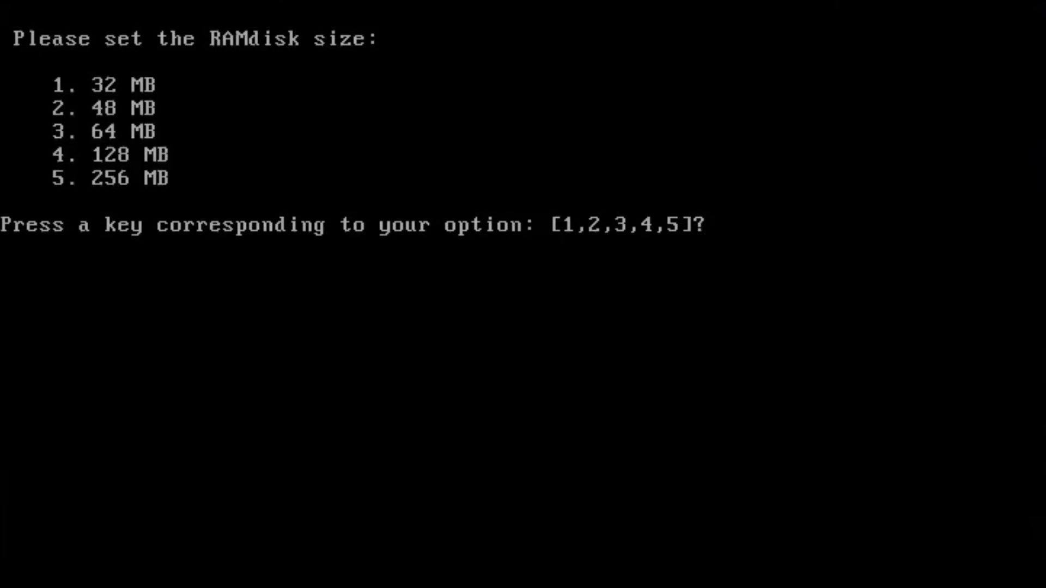
key(1)
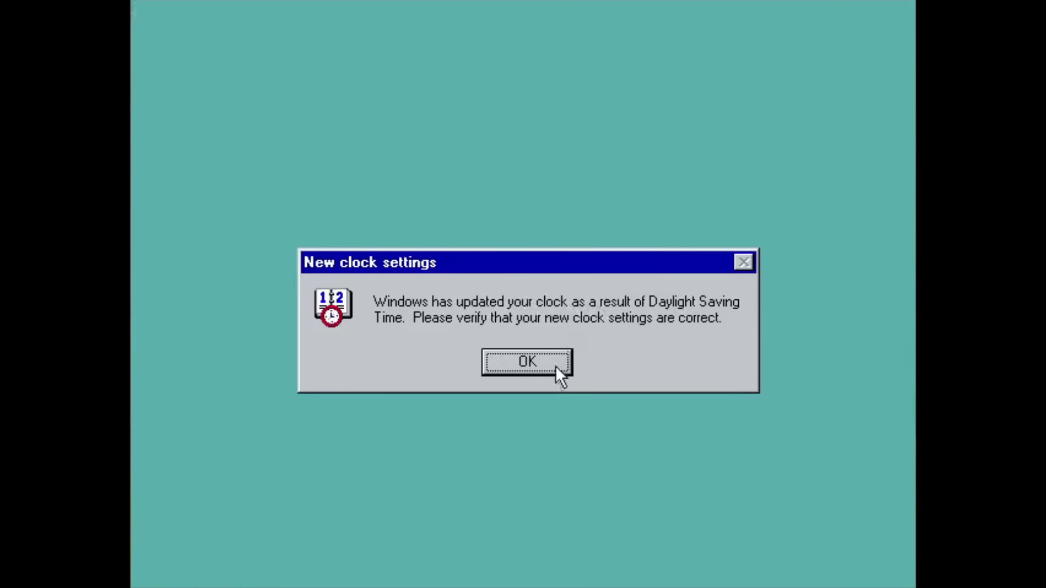
Dismiss the daylight saving, date/time, display adapter error and Welcome dialogs.
click(554, 364)
key(Return)
click(480, 367)
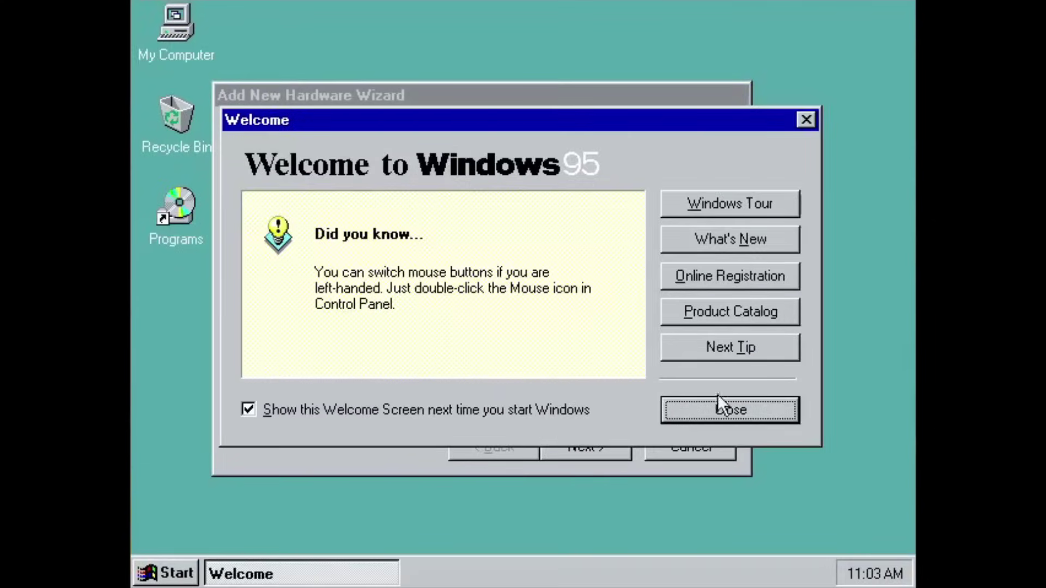
click(738, 408)
Install the S3 display adapter manually through the Add New Hardware Wizard, ignoring the conflict.
click(612, 445)
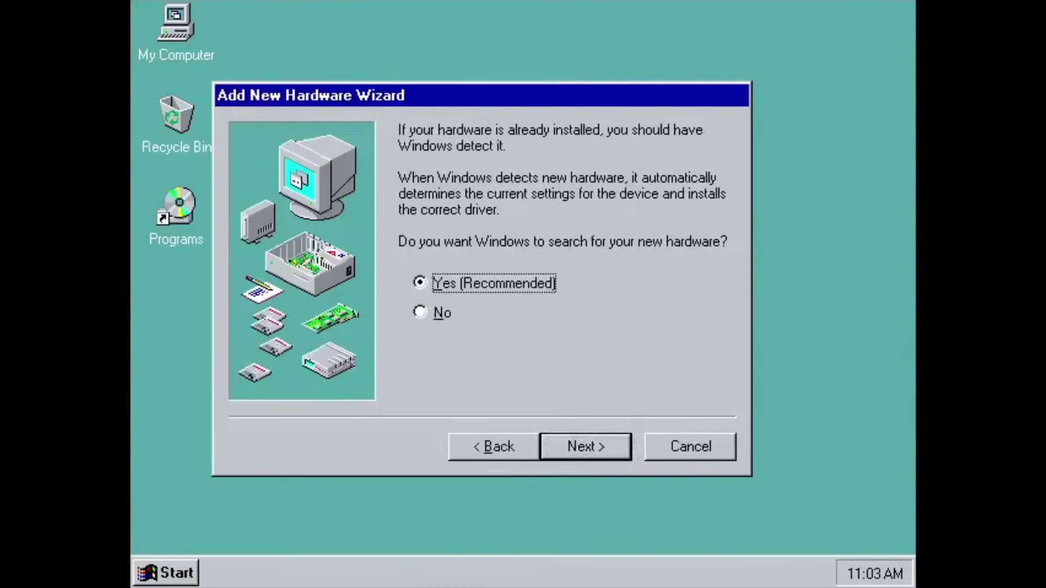
click(420, 310)
click(588, 447)
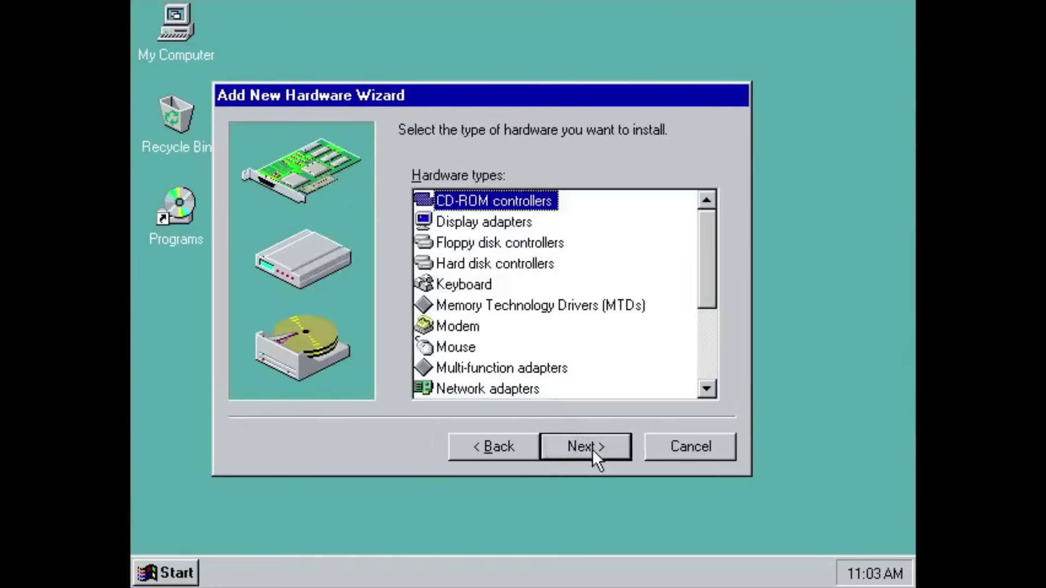
key(Down)
click(558, 443)
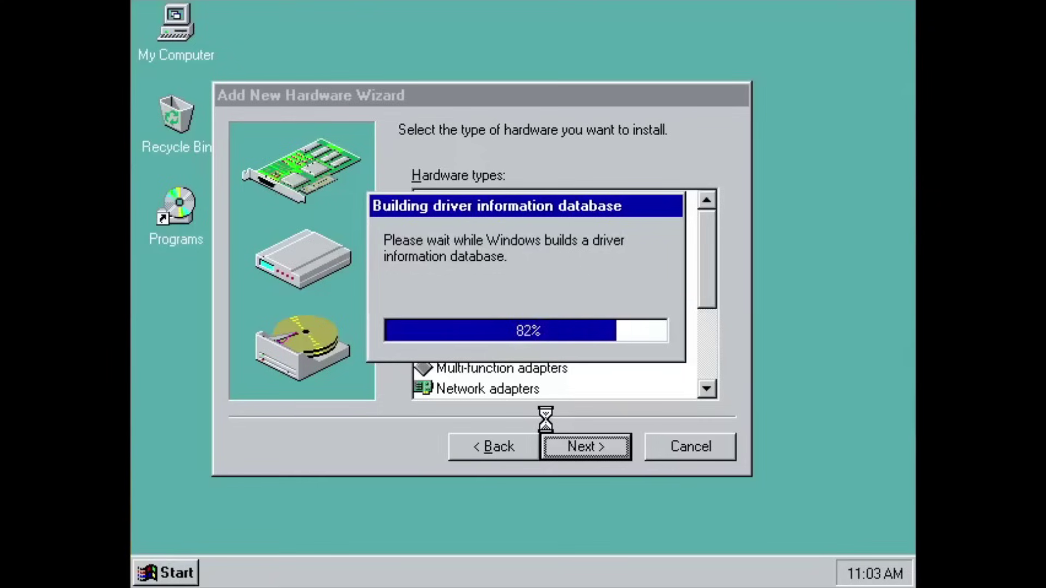
key(s)
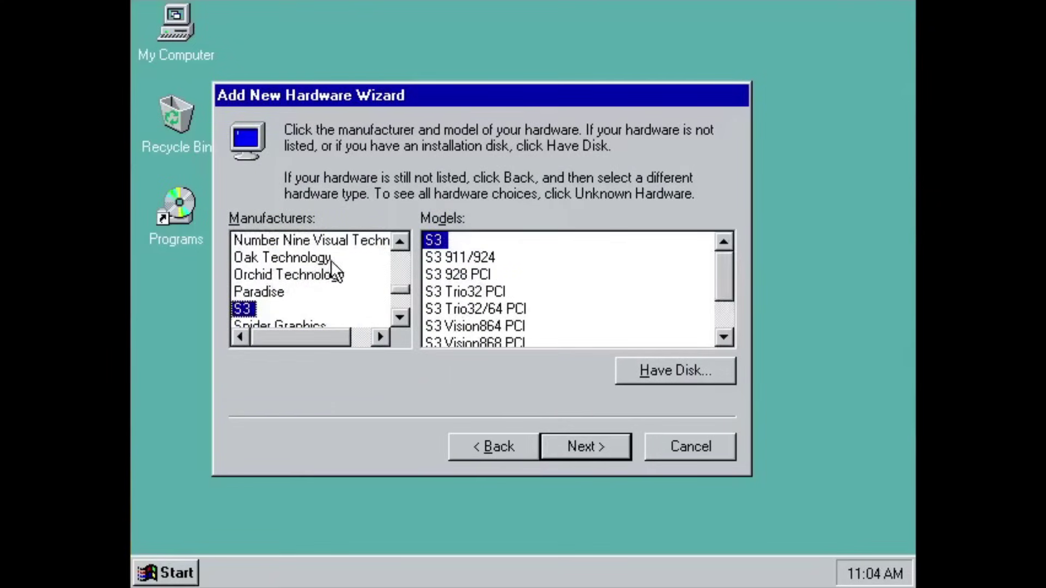
click(583, 450)
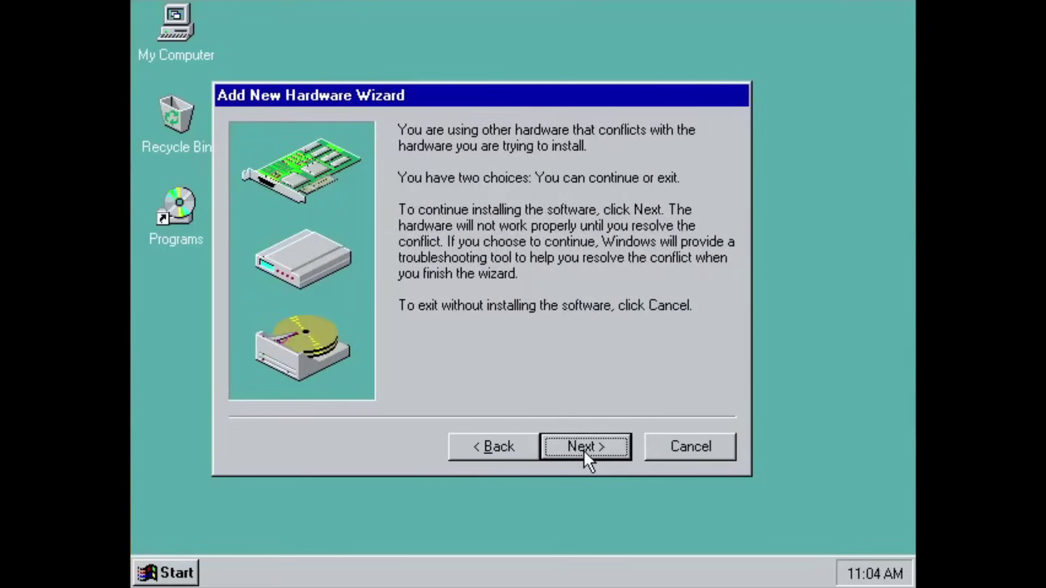
click(583, 450)
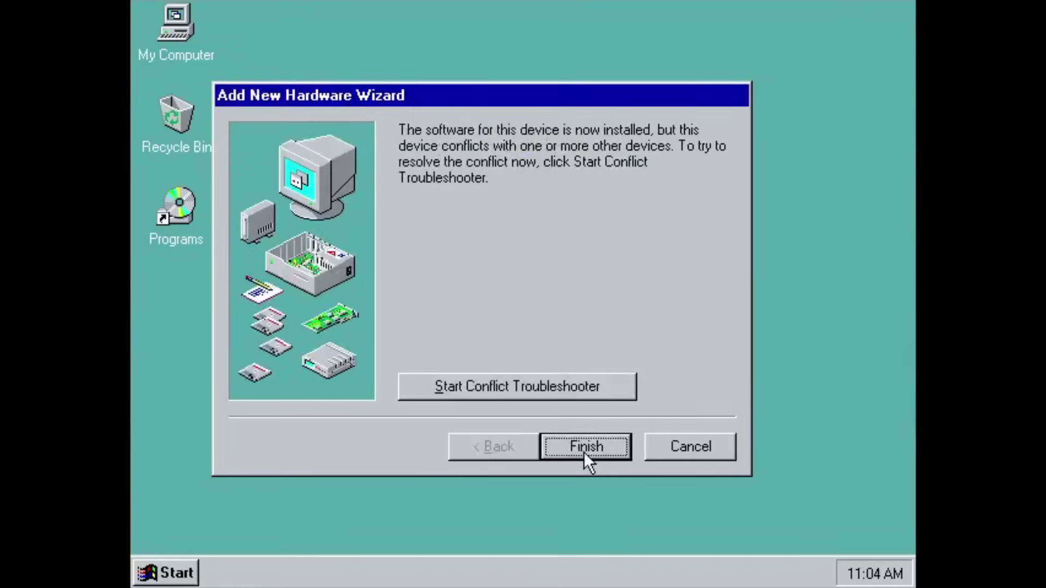
click(583, 452)
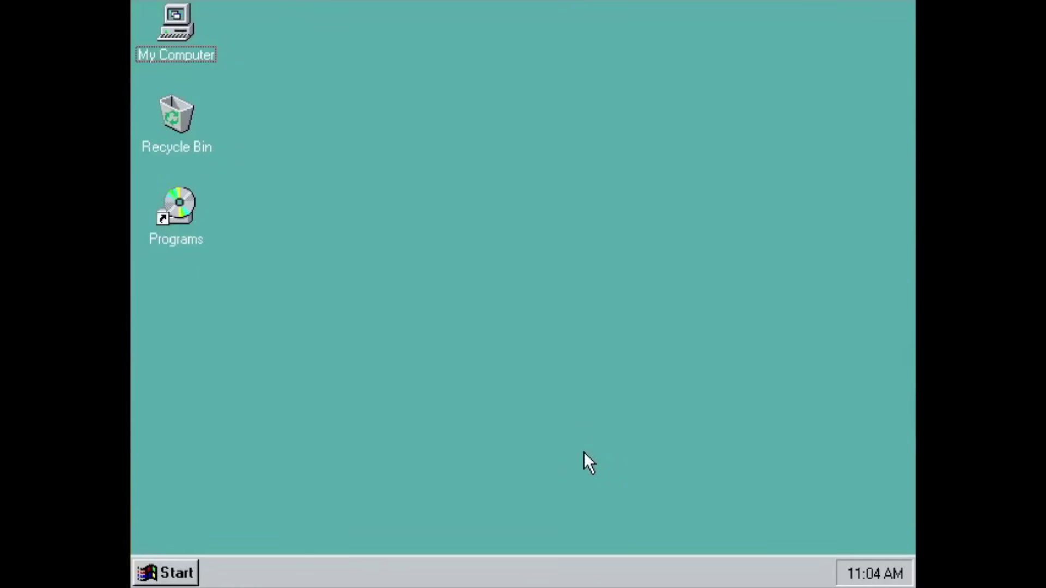
Enable the S3 display adapter in Device Manager under My Computer's System Properties.
right_click(183, 23)
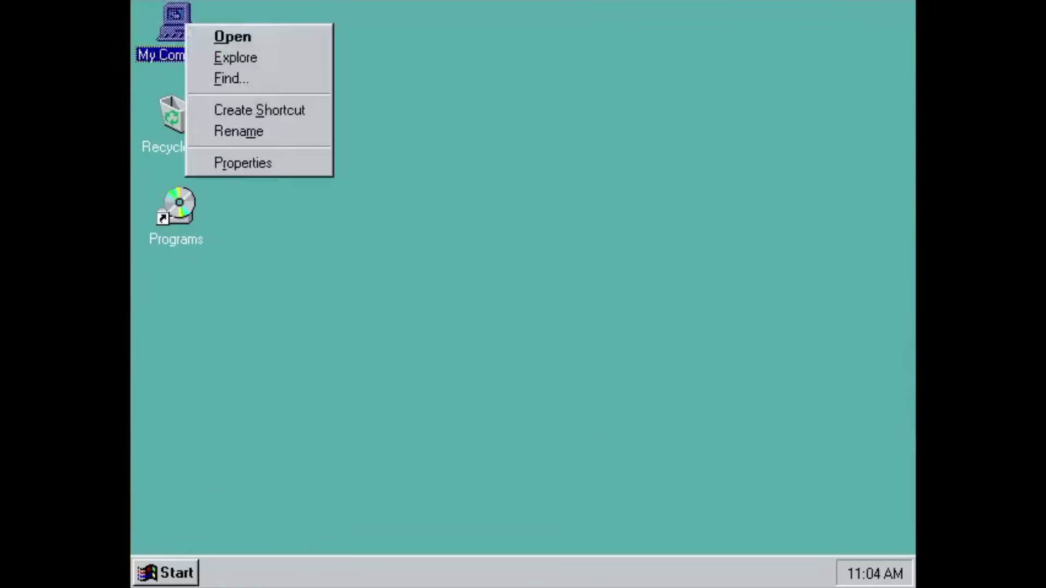
click(243, 159)
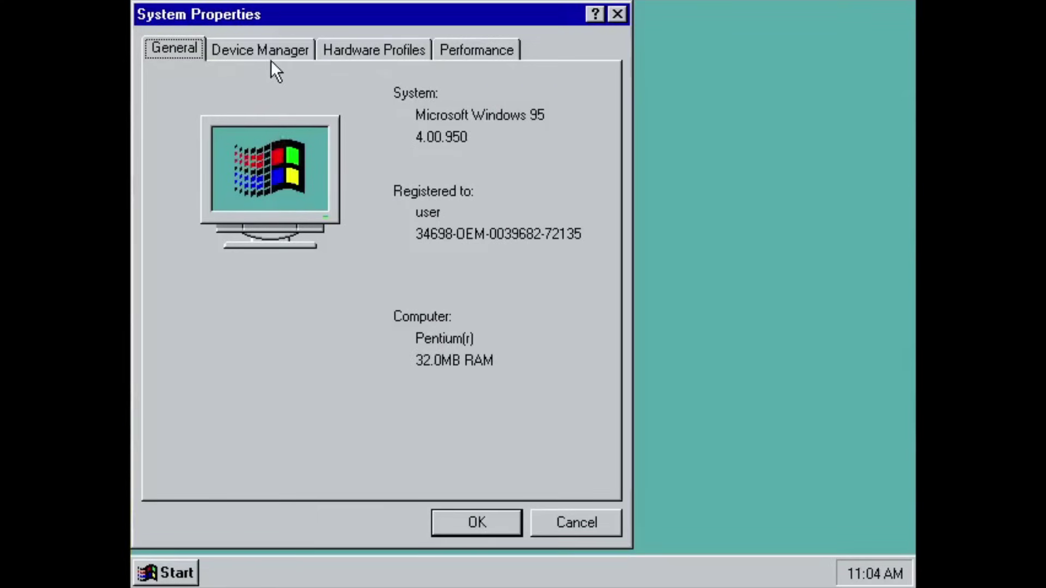
click(267, 52)
double_click(246, 162)
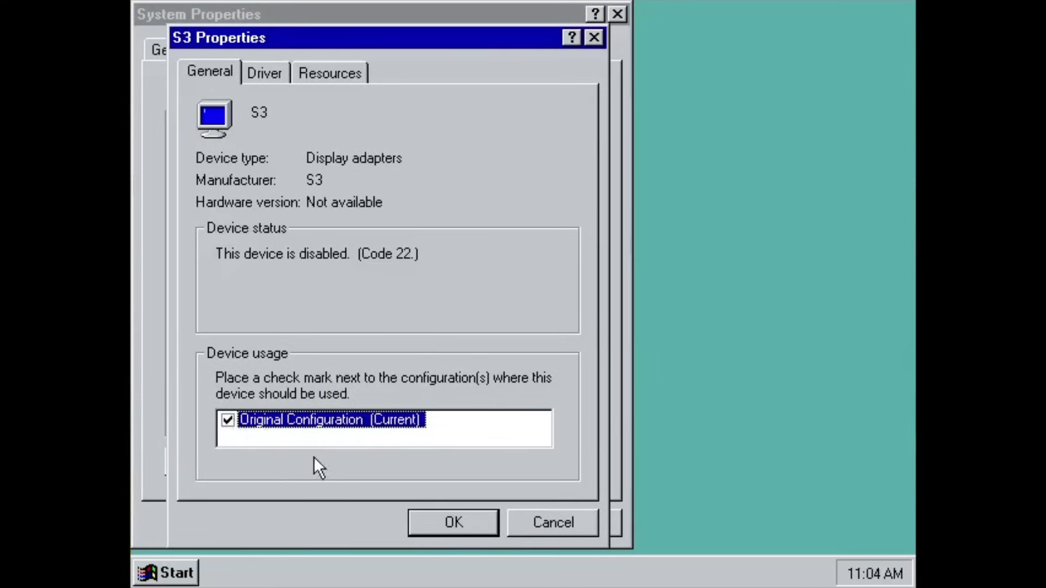
click(437, 519)
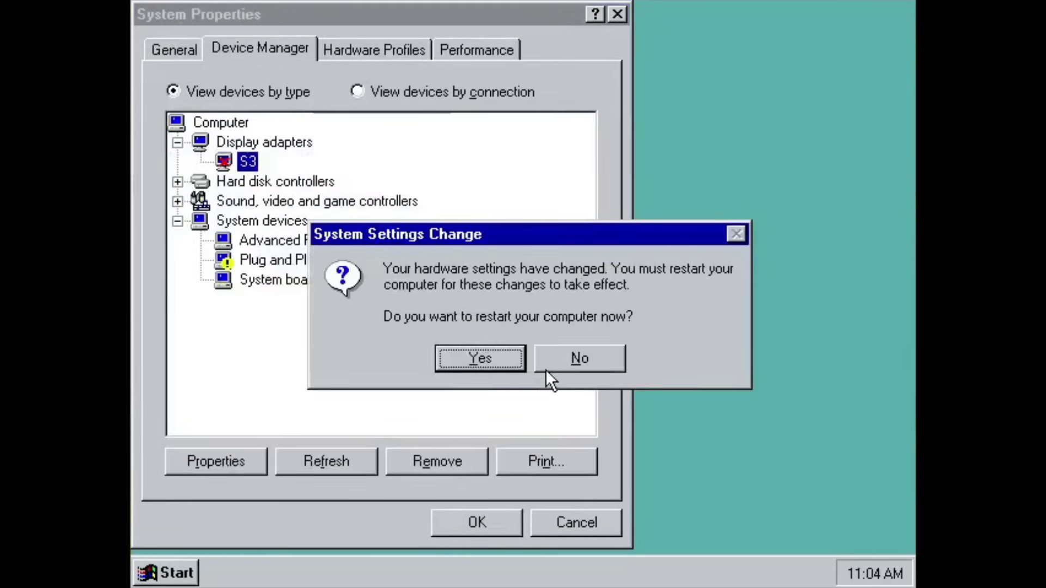
click(548, 369)
click(475, 522)
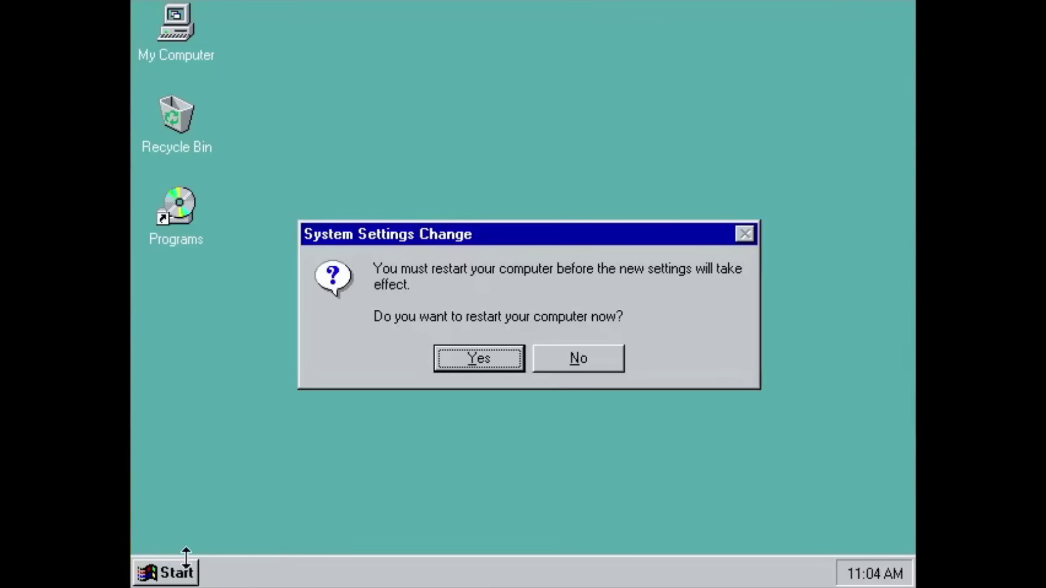
click(494, 364)
Restart the computer in MS-DOS mode from the Shut Down dialog.
click(180, 576)
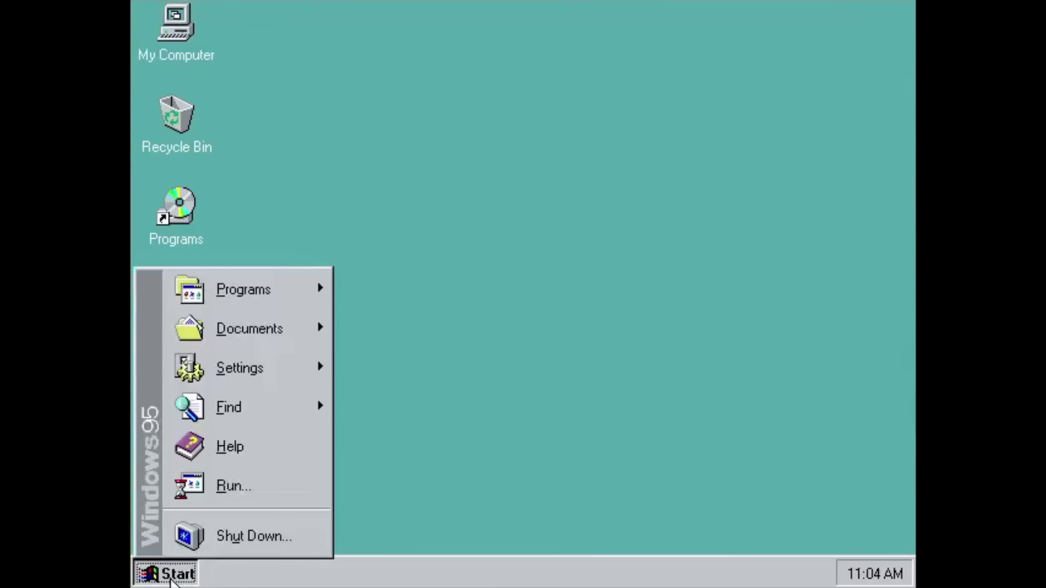
click(218, 535)
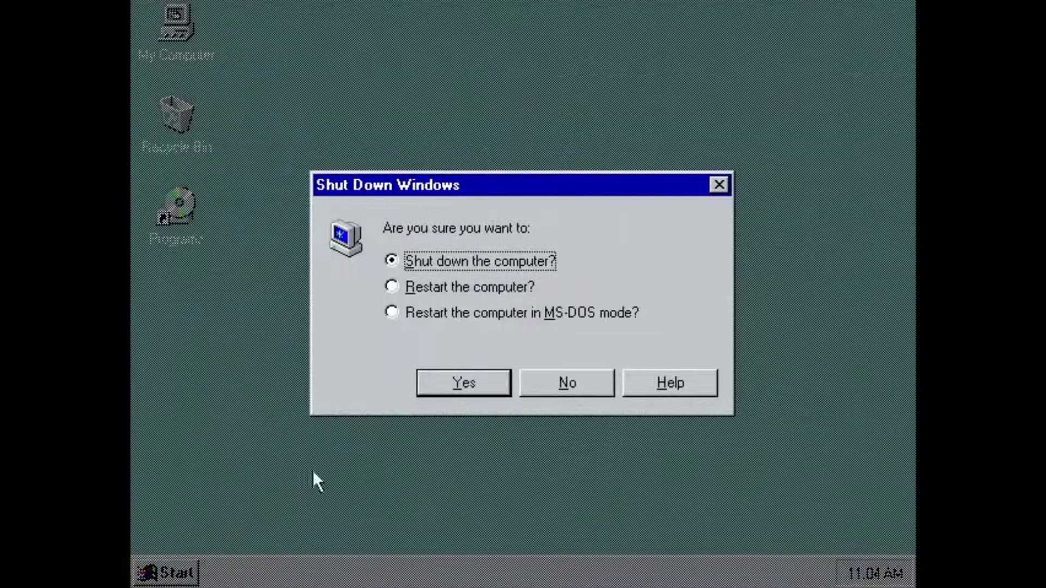
click(407, 318)
click(452, 388)
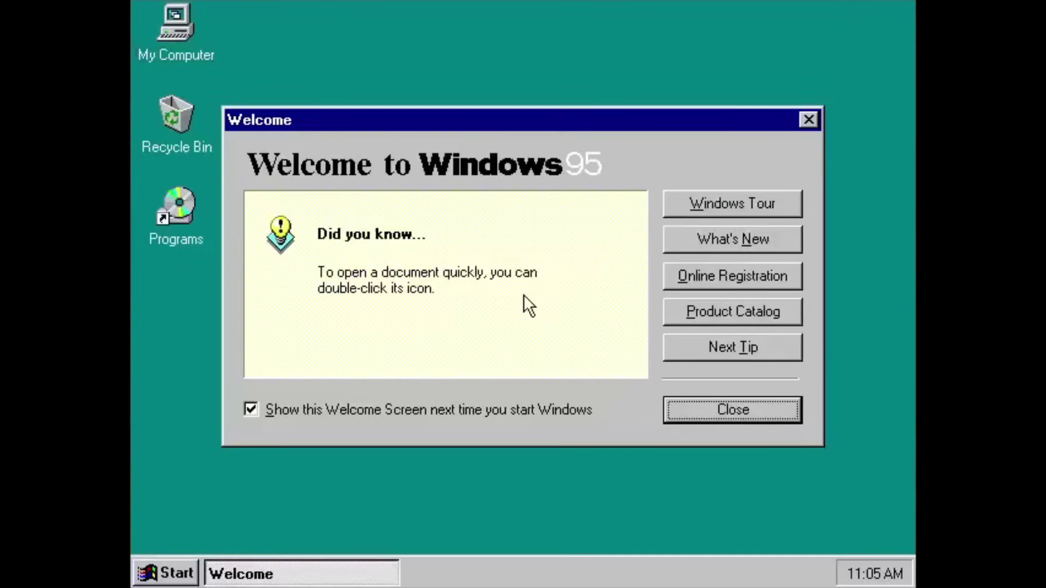
Set the display to 1024 by 768 pixels in High Color (16 bit) and apply it.
click(696, 411)
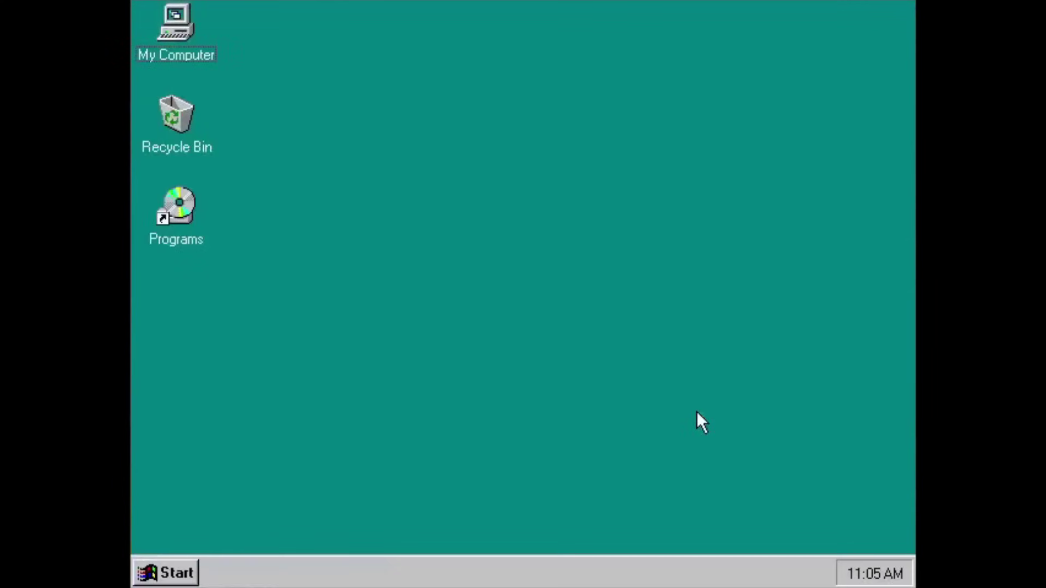
right_click(602, 342)
click(667, 488)
click(520, 56)
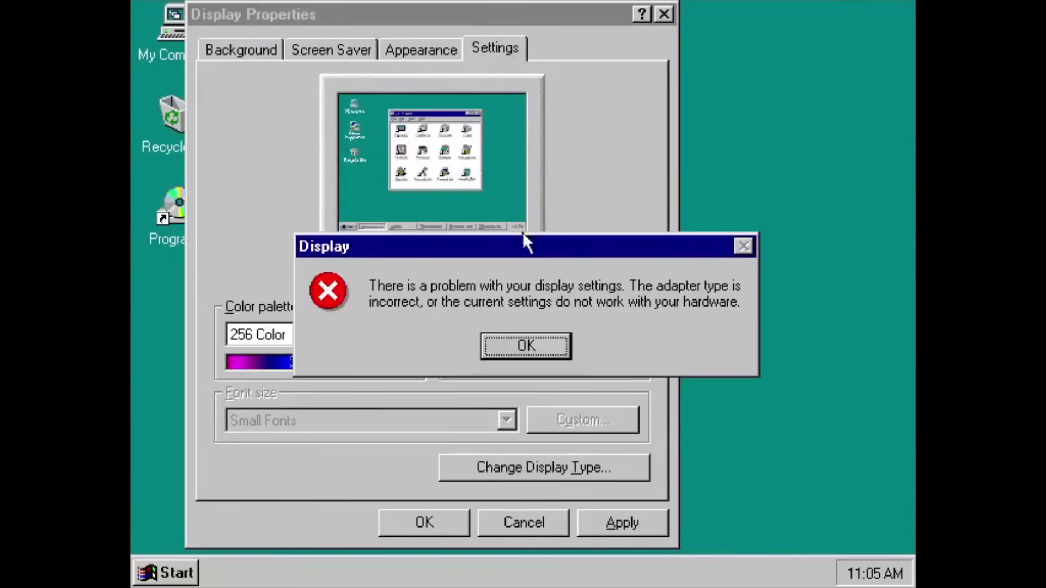
click(563, 354)
drag(500, 335, 554, 335)
click(401, 333)
click(376, 388)
click(621, 522)
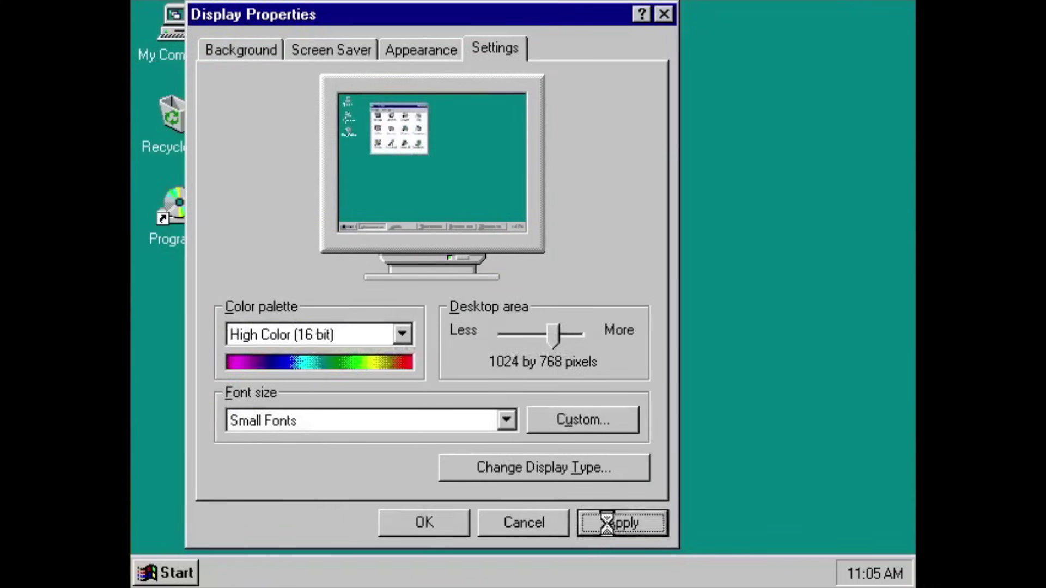
Choose Plug and Play Monitor (VESA DDC) as the monitor type and close Display Properties.
click(448, 358)
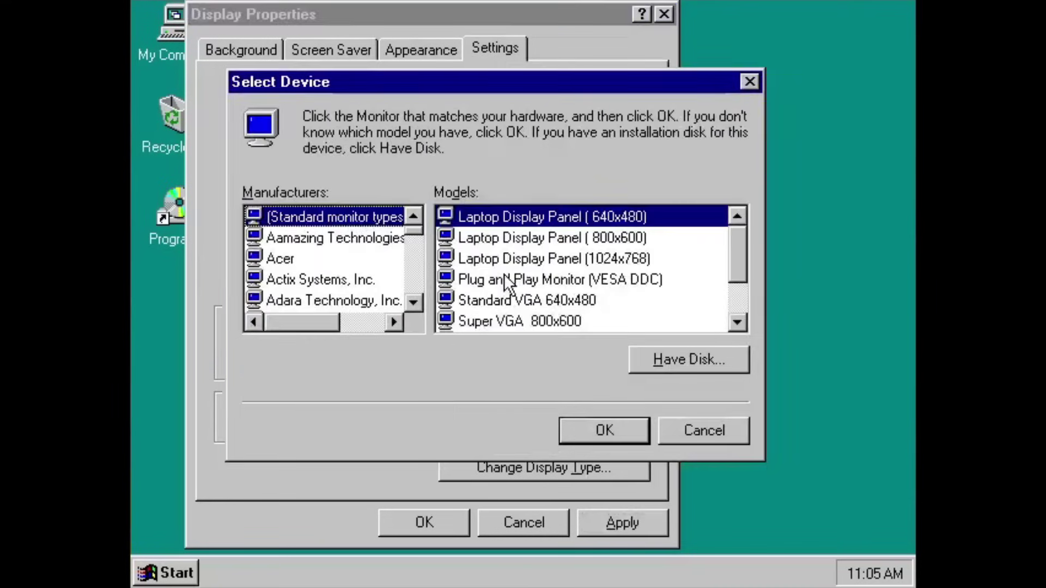
click(507, 278)
click(603, 429)
click(559, 358)
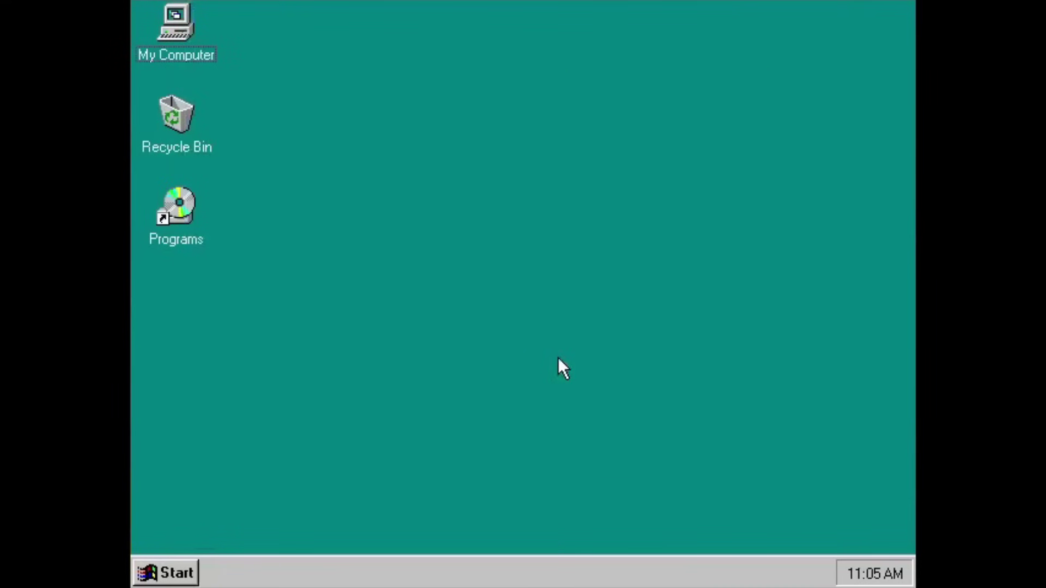
Restart Windows 95 from the Shut Down dialog.
click(189, 583)
click(207, 537)
click(430, 312)
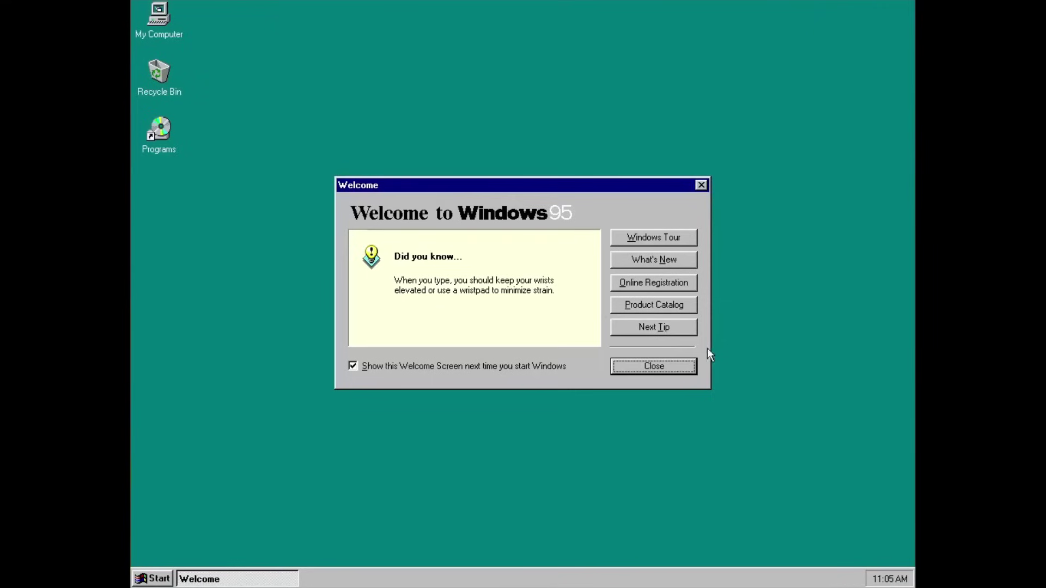
Page through ten tips with Next Tip, then close the Welcome screen.
click(672, 330)
click(673, 332)
click(673, 332)
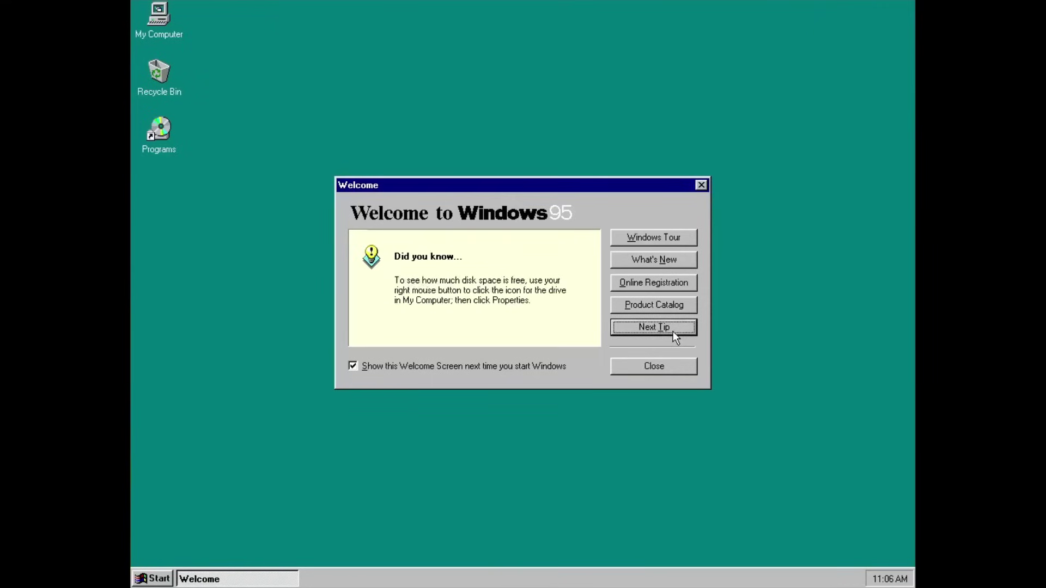
click(673, 332)
click(673, 332)
click(672, 331)
click(672, 331)
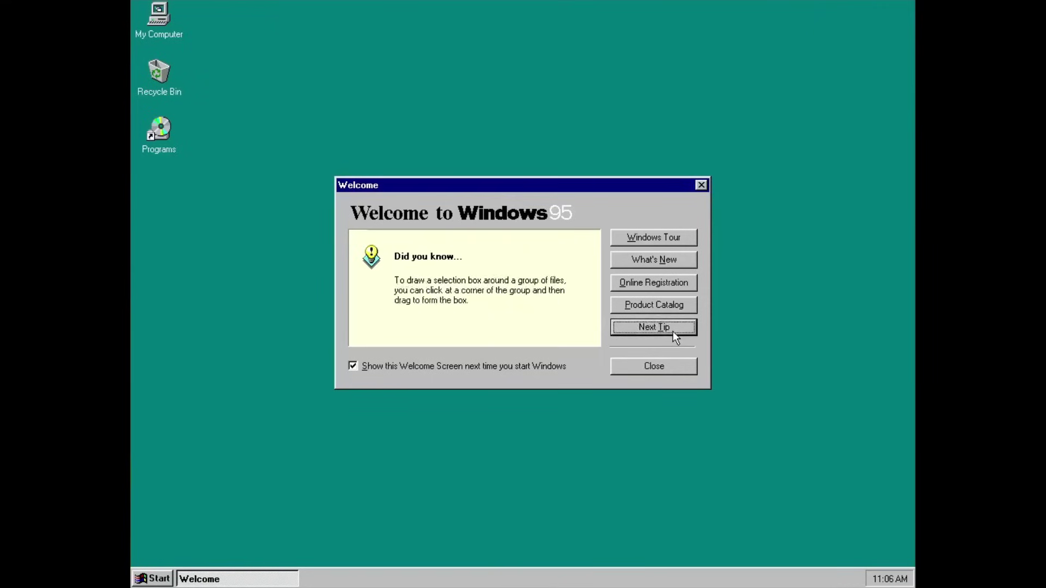
click(672, 332)
click(672, 332)
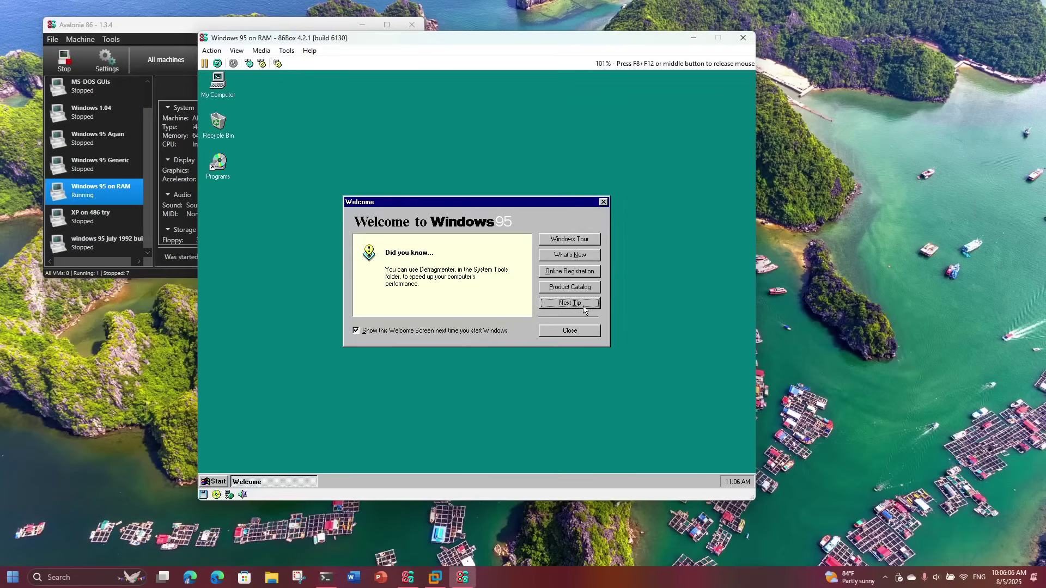
click(583, 307)
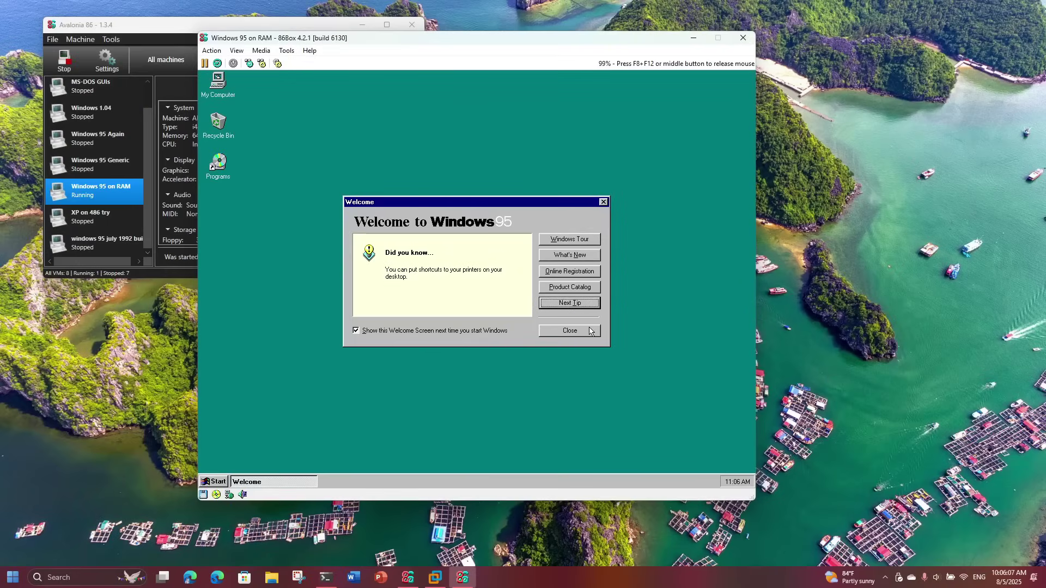
click(589, 330)
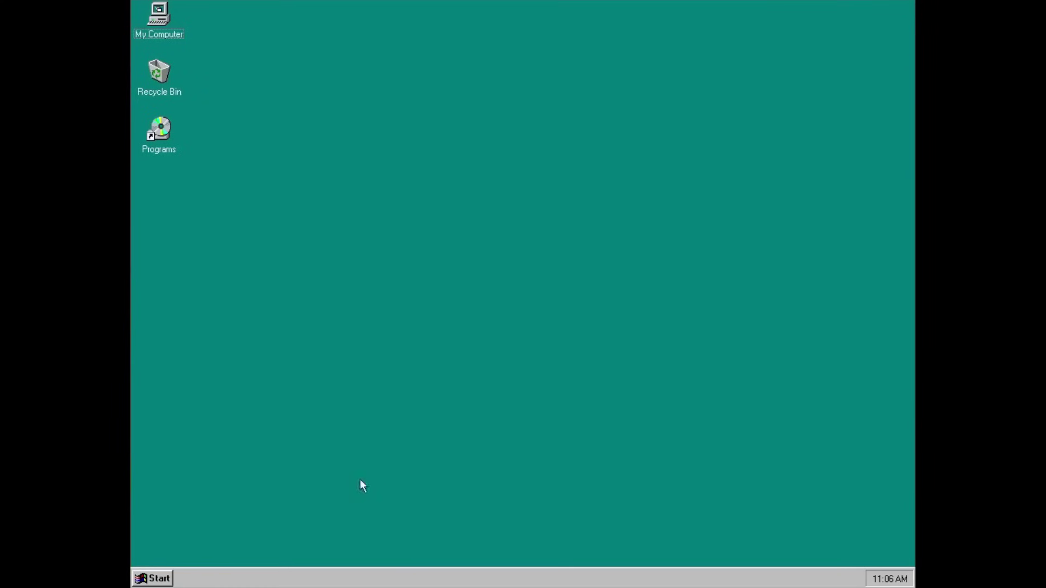
click(166, 581)
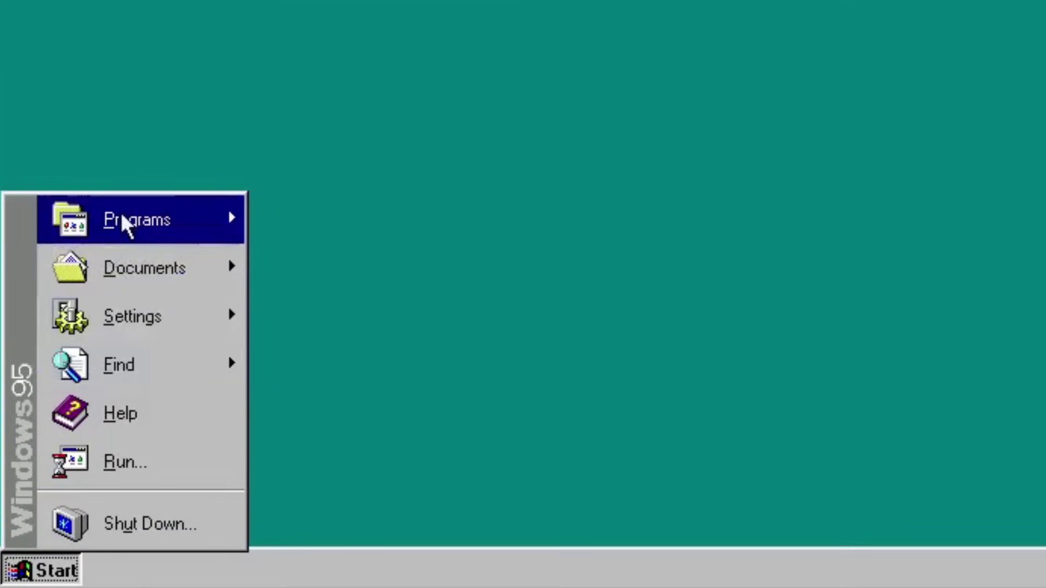
mouse_move(125, 218)
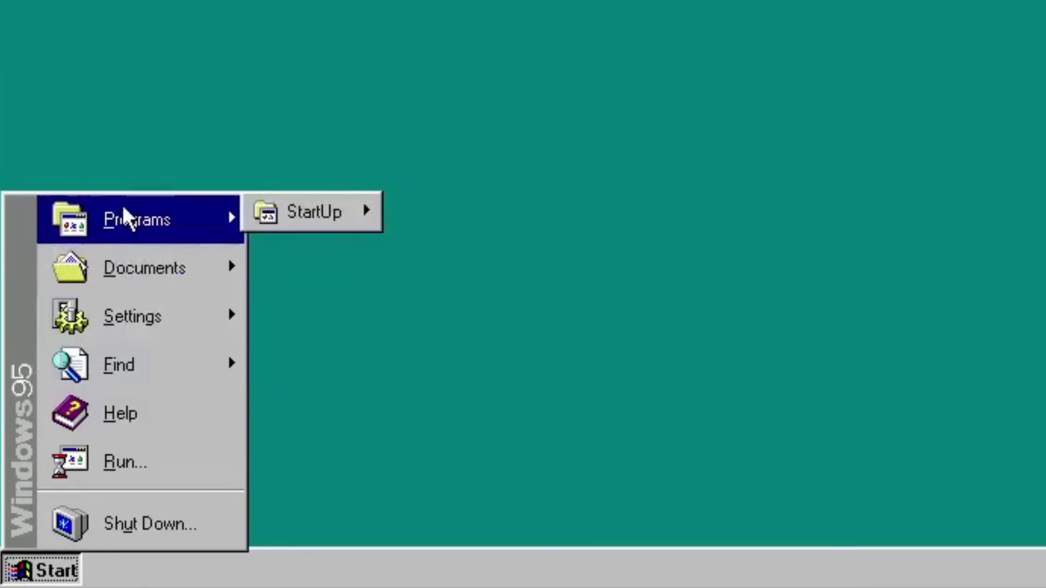
mouse_move(343, 215)
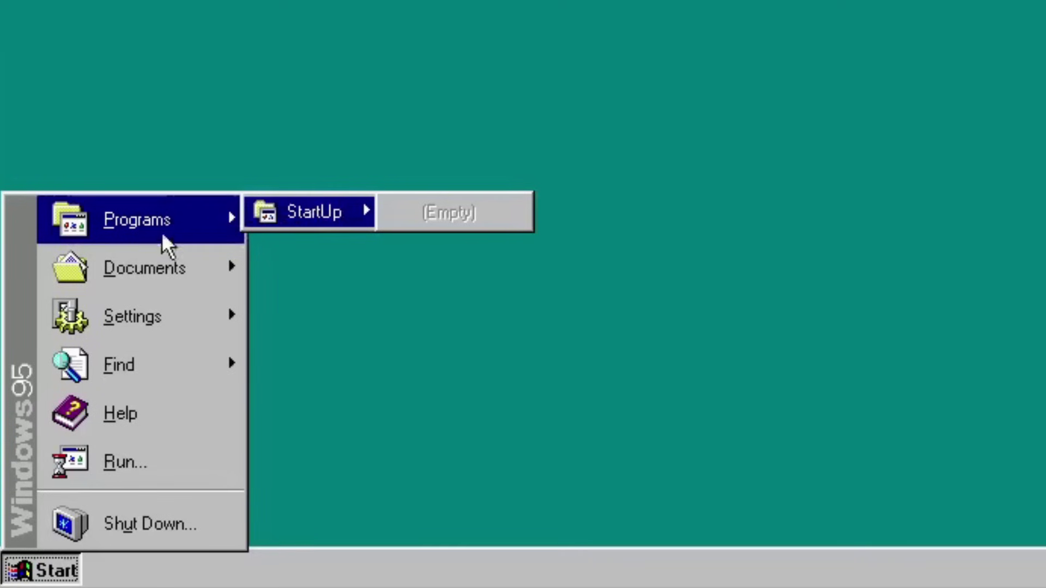
mouse_move(153, 259)
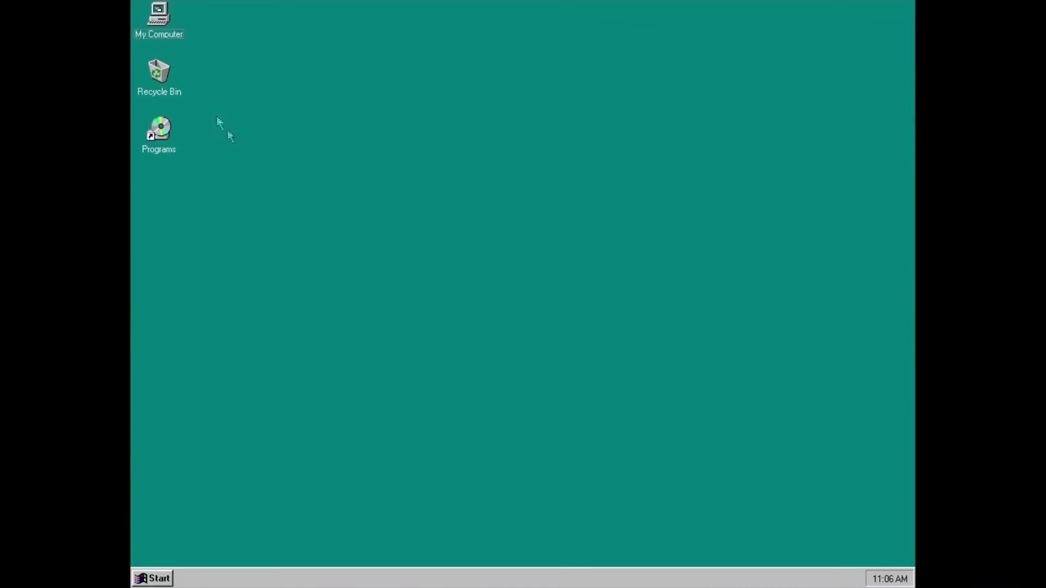
double_click(158, 15)
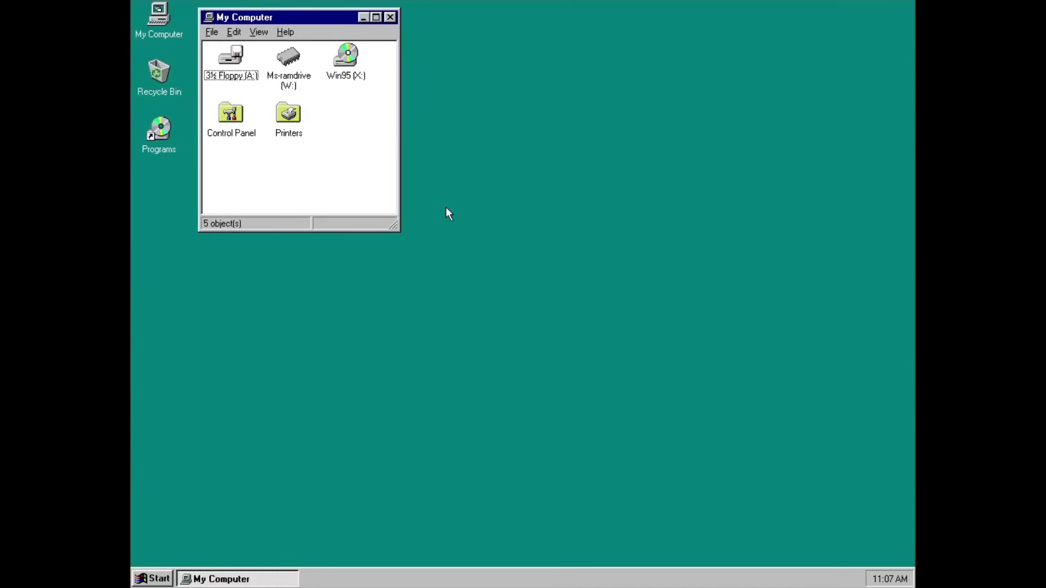
Eject the Win95 CD from drive X: via the 86Box menu and move My Computer right.
mouse_move(233, 6)
click(524, 94)
drag(328, 16, 824, 30)
Open the 3½ Floppy (A:), Control Panel and Printers folders, then close Printers.
right_click(318, 195)
click(374, 309)
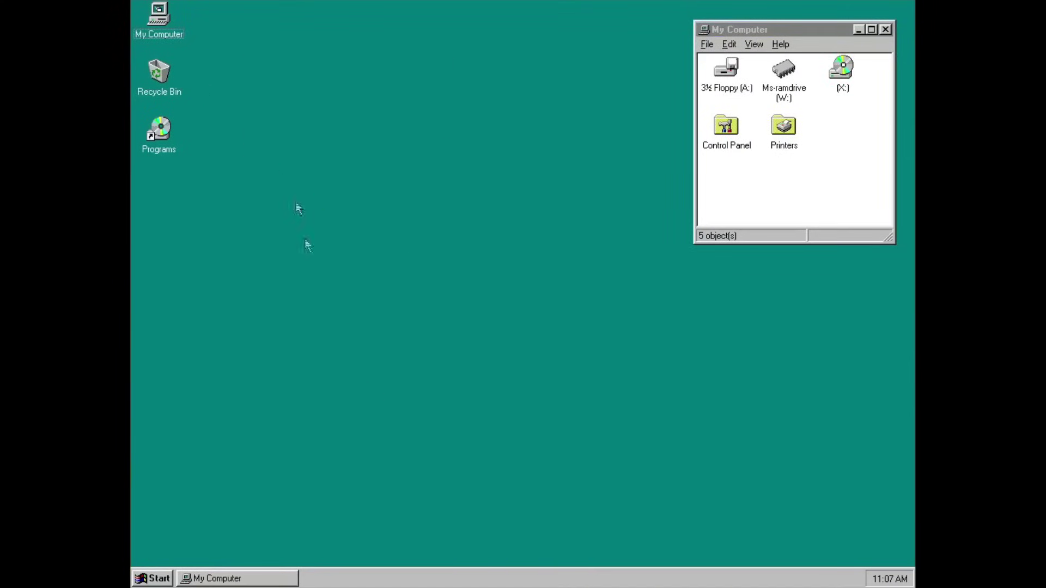
click(757, 189)
double_click(725, 77)
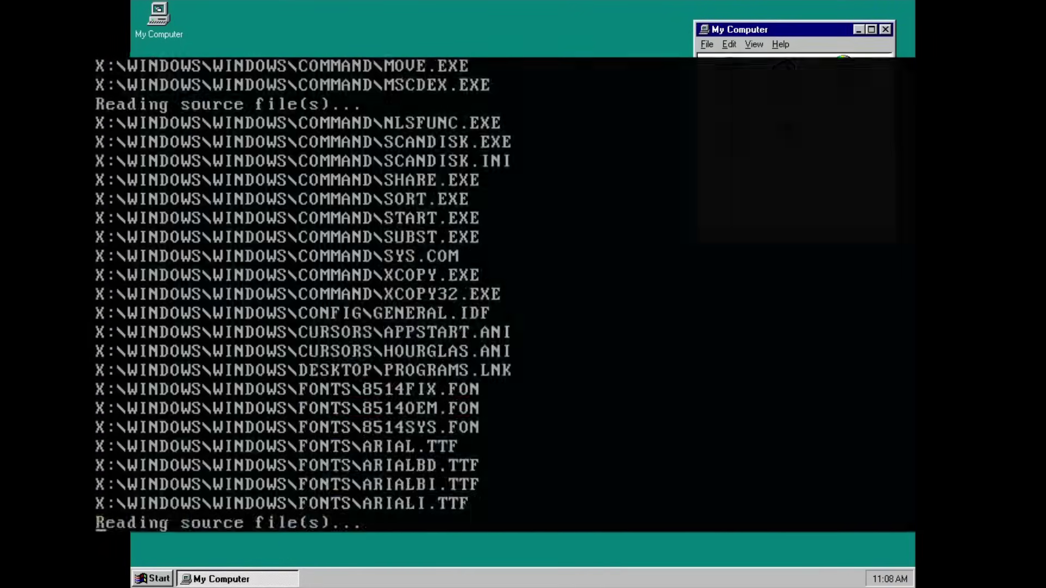
double_click(708, 121)
double_click(783, 126)
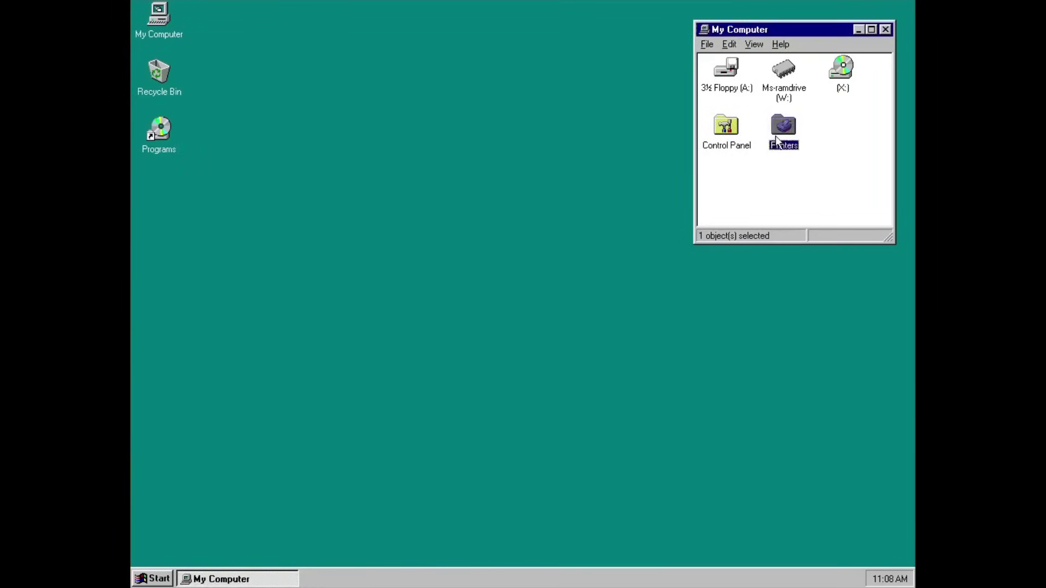
click(383, 111)
click(763, 216)
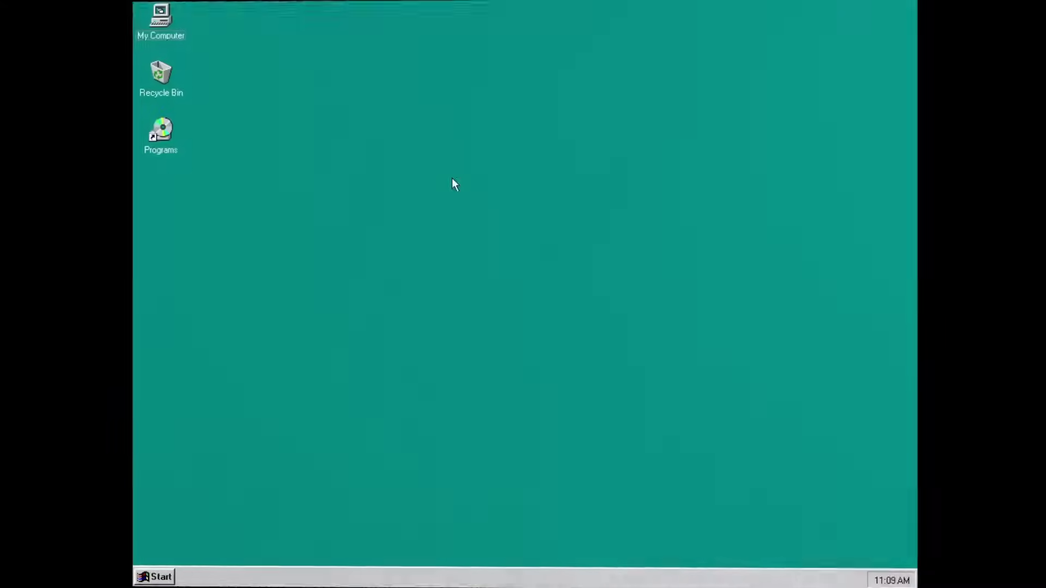
double_click(155, 136)
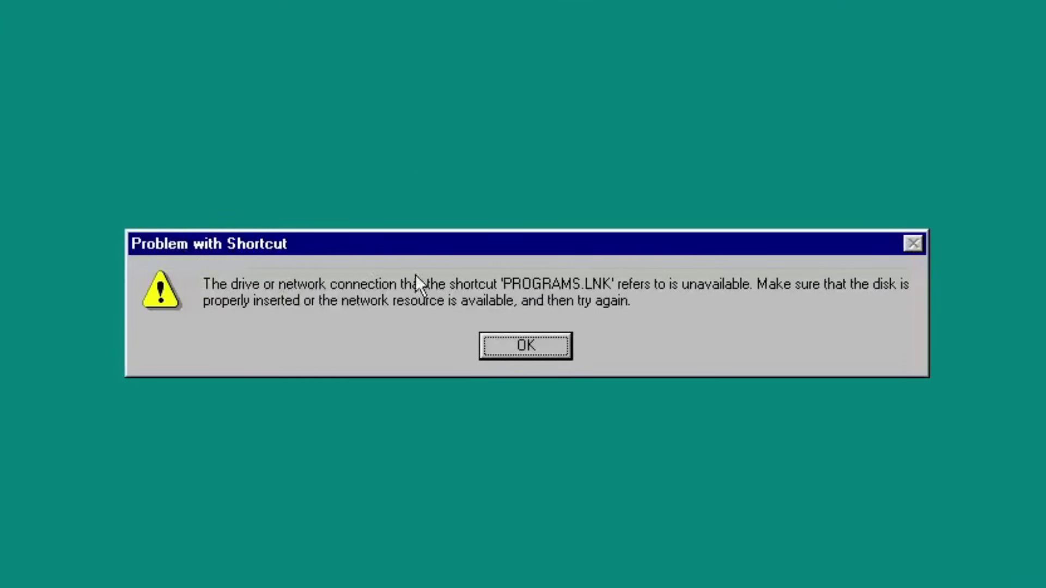
click(524, 337)
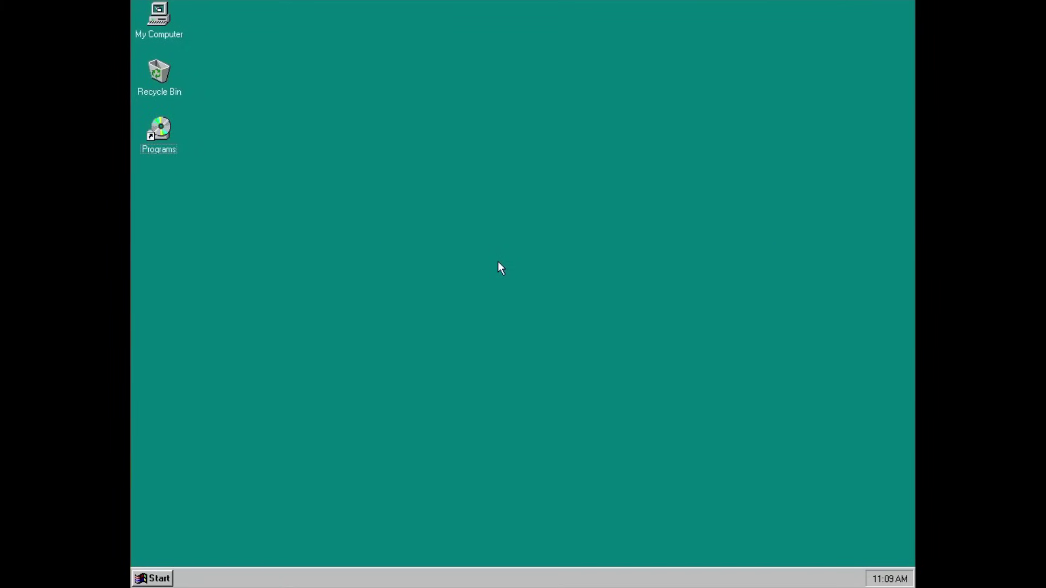
Open Programs, enlarge it to show all ten folders, and launch AIDA32 from the Aida32 folder.
mouse_move(238, 10)
double_click(161, 125)
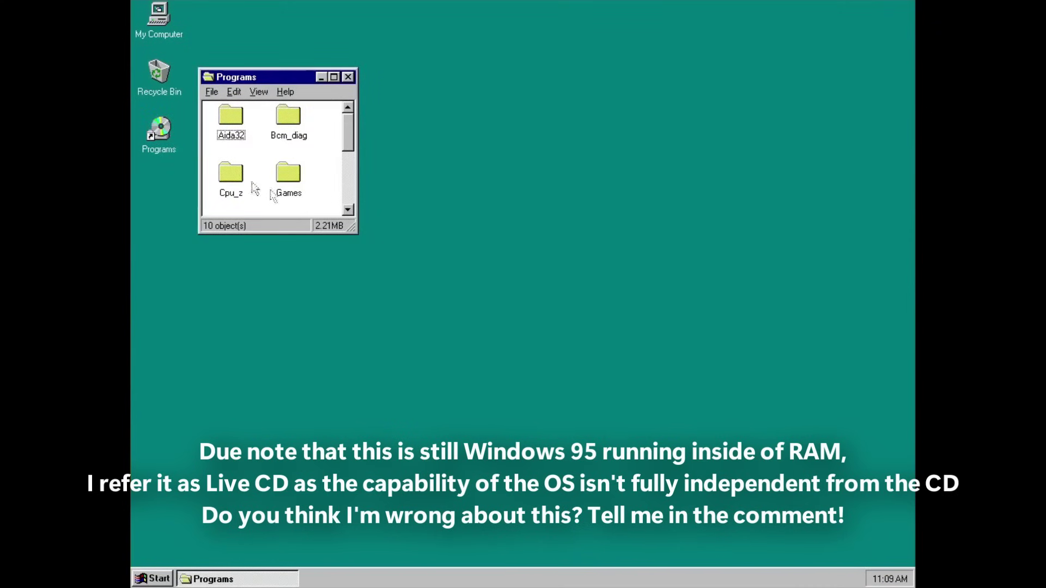
drag(353, 227, 582, 453)
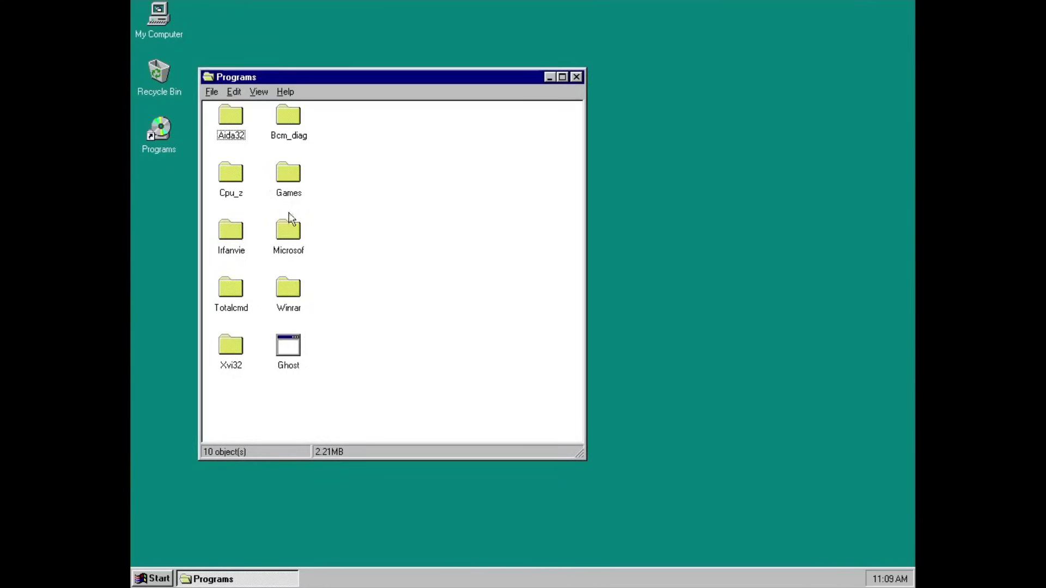
double_click(231, 121)
double_click(502, 101)
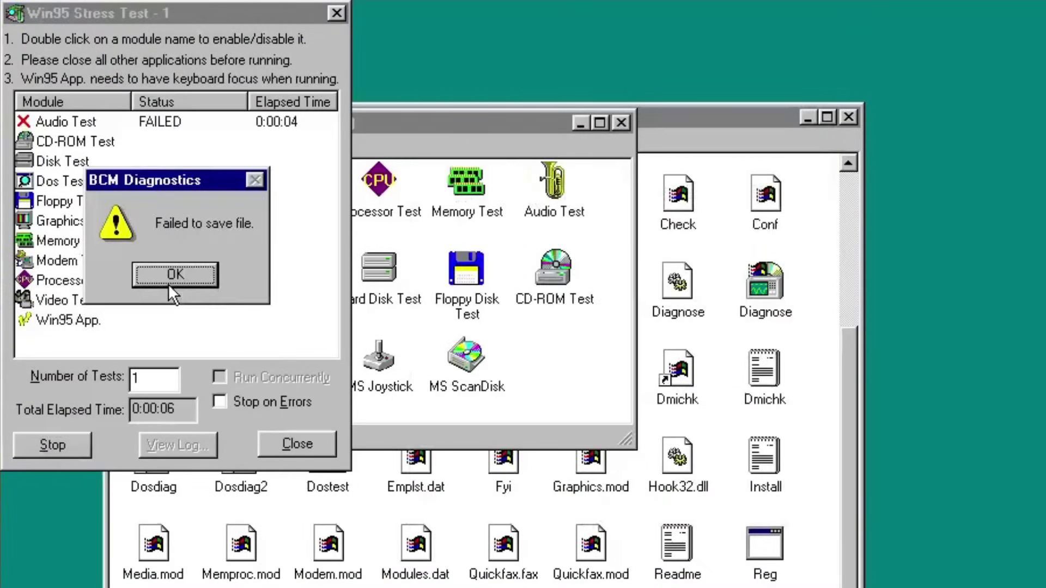
Dismiss the 'Failed to save file' message and close the CD-ROM test window.
click(169, 283)
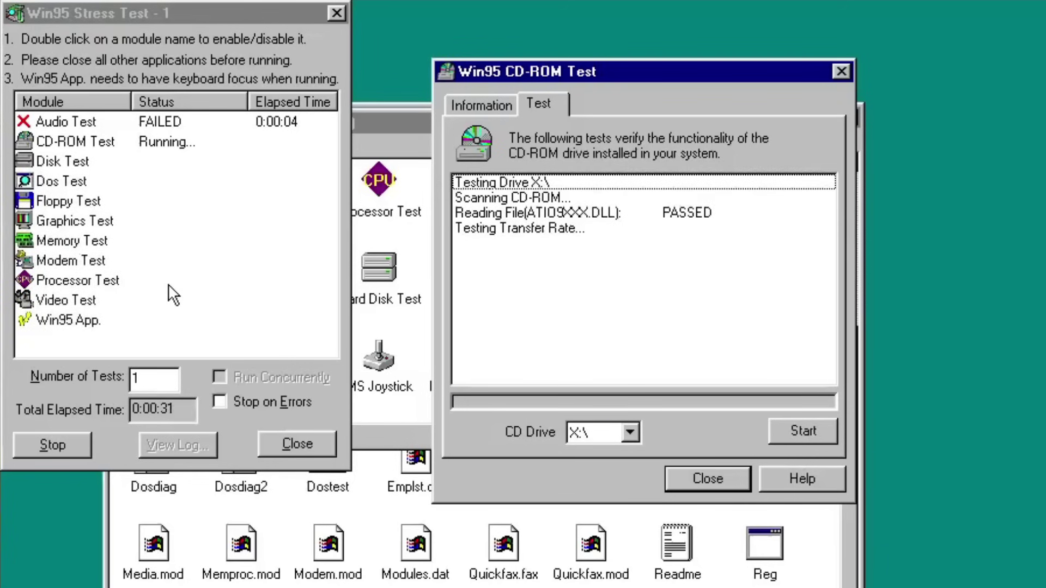
click(169, 284)
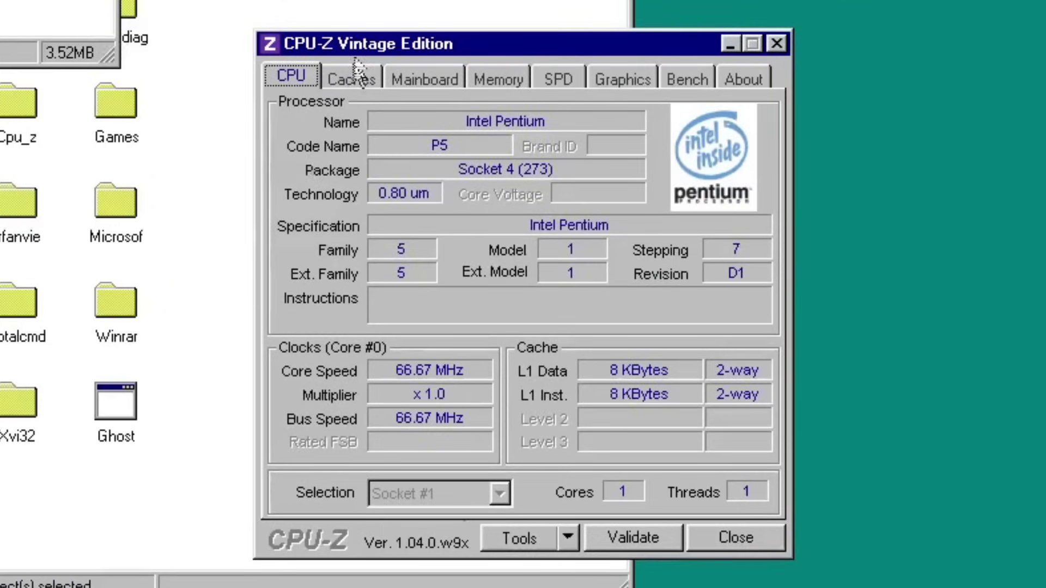
Review the Caches, Mainboard and Memory tabs in CPU-Z.
click(351, 76)
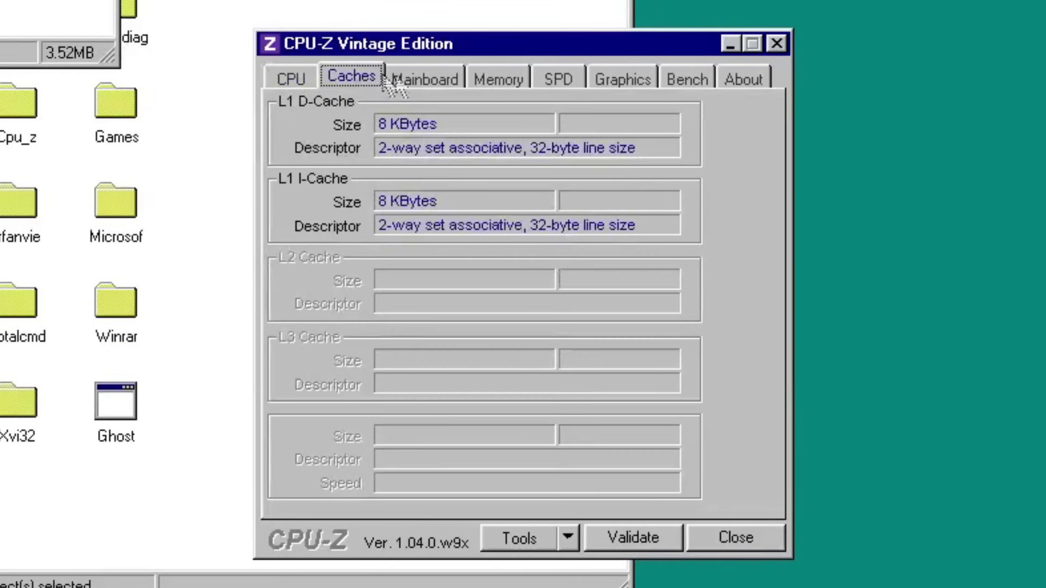
click(436, 87)
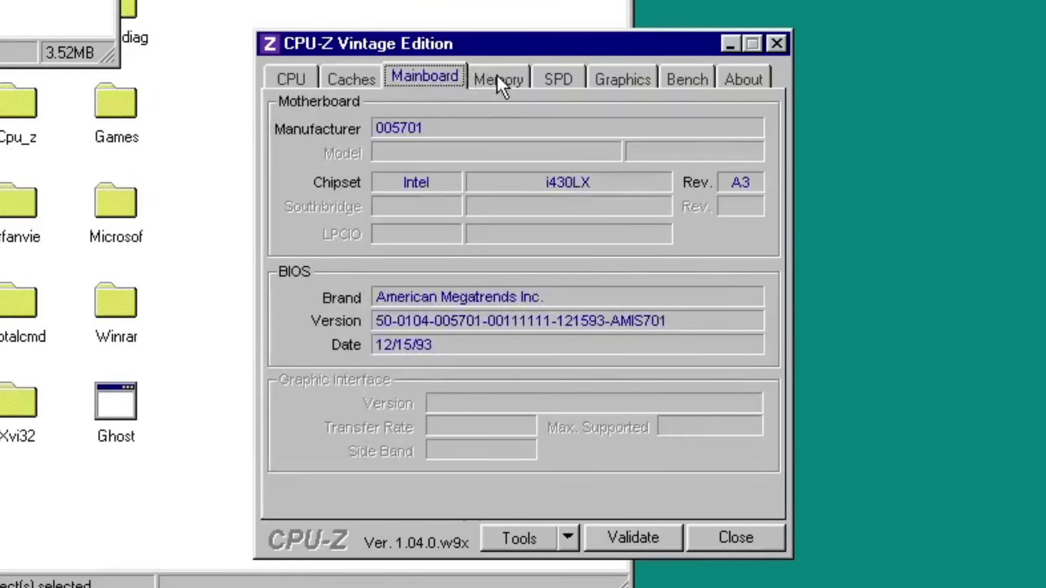
click(497, 76)
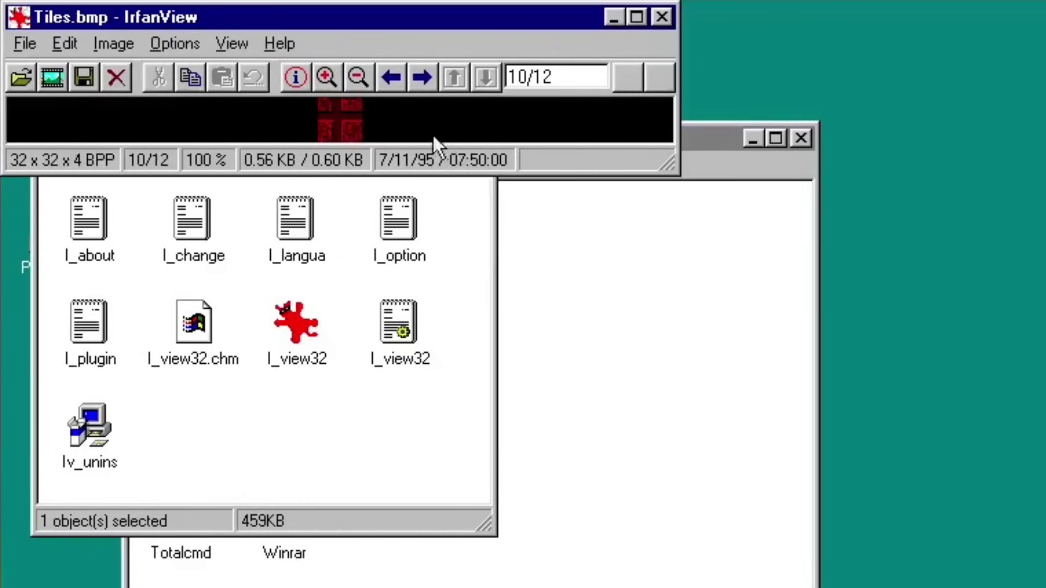
Step back through IrfanView's sample images to BUBBLES, dismissing the unreadable file error.
click(388, 84)
click(388, 85)
click(389, 84)
click(703, 577)
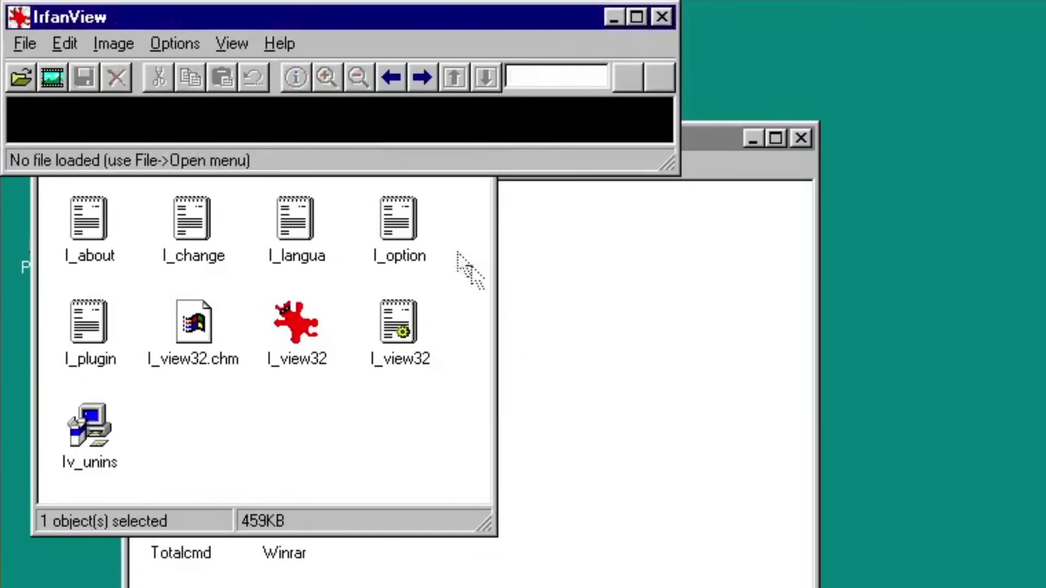
click(390, 77)
click(390, 77)
click(391, 78)
click(391, 78)
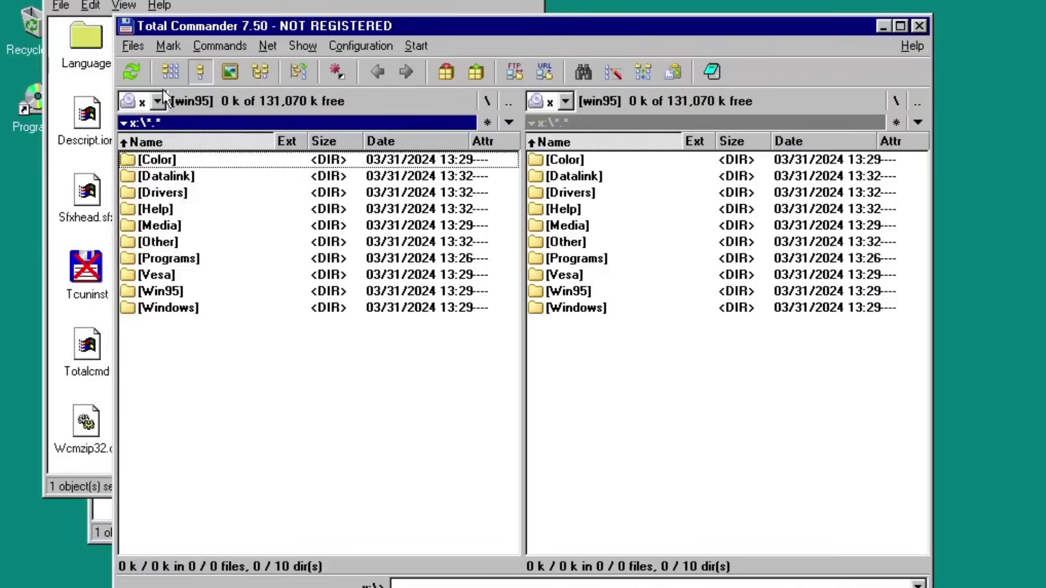
In Total Commander, browse w:\Windows and its Sendto folder, then open x:\Programs\Irfanvie.
click(157, 101)
click(154, 135)
click(171, 72)
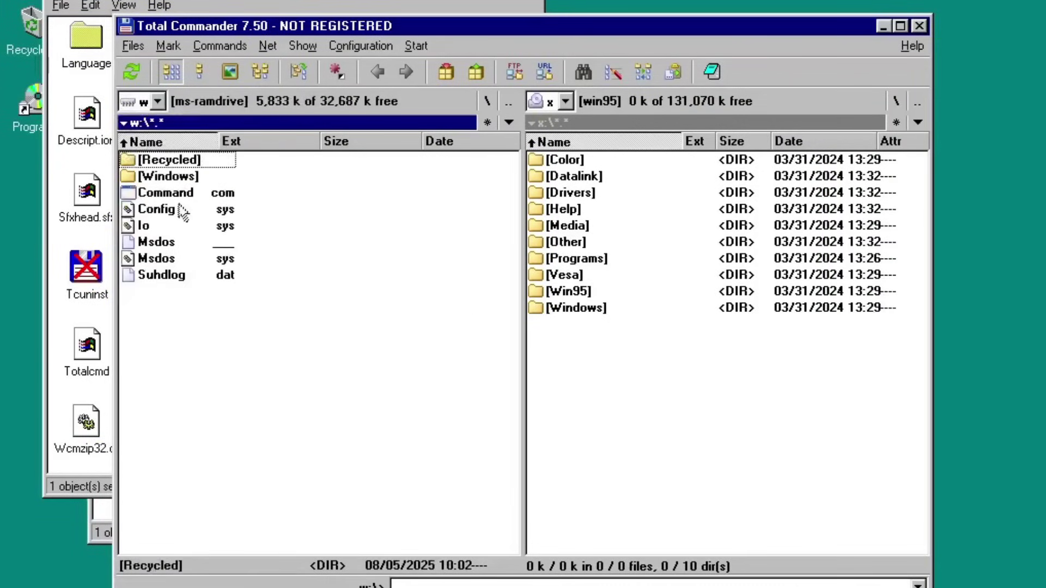
double_click(163, 175)
double_click(163, 380)
key(BackSpace)
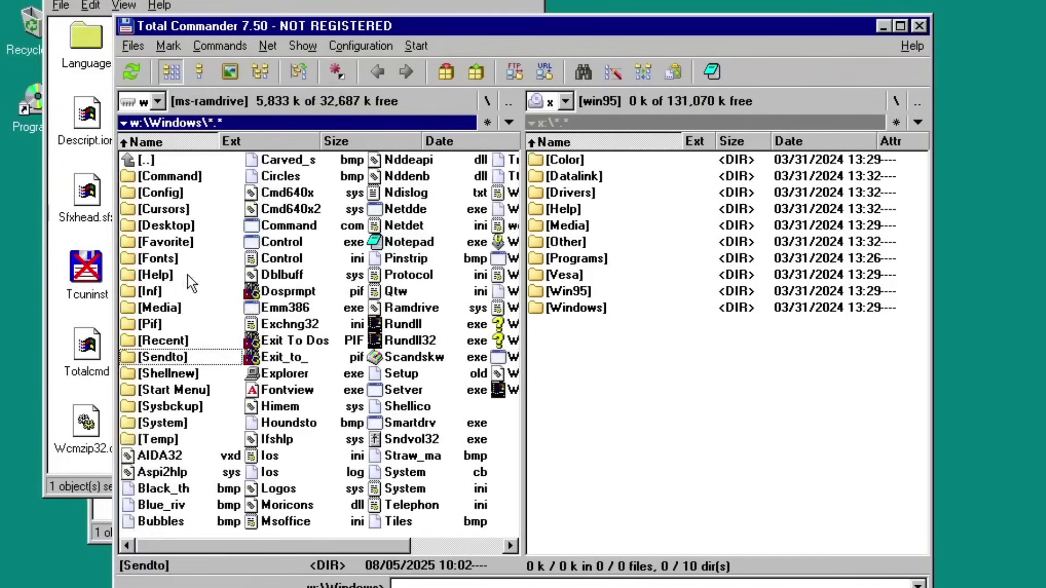
click(636, 488)
double_click(576, 258)
double_click(597, 241)
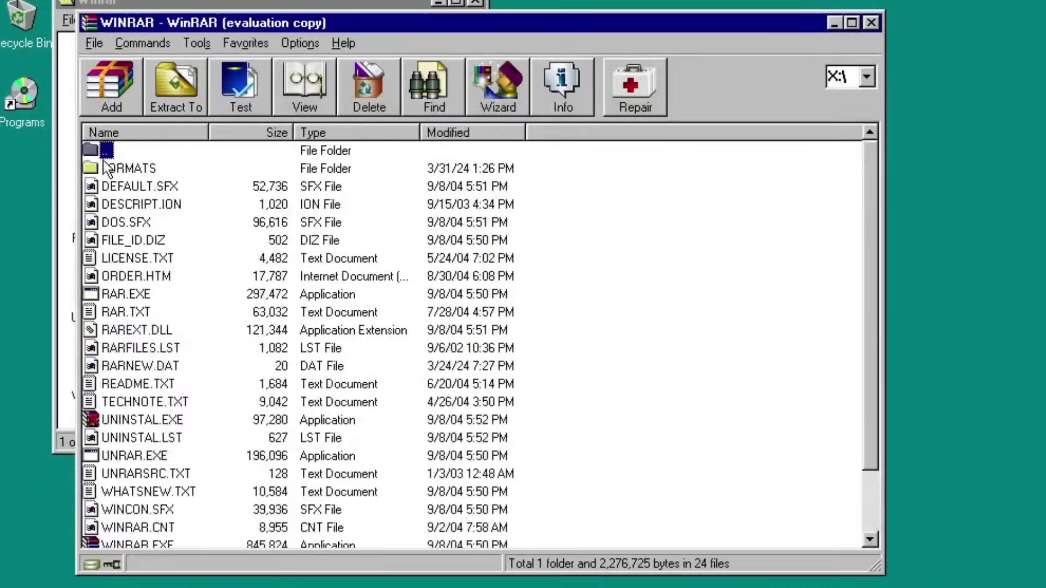
From the root of X:, start adding the WINDOWS folder to a RAR archive.
double_click(102, 156)
click(133, 312)
right_click(109, 312)
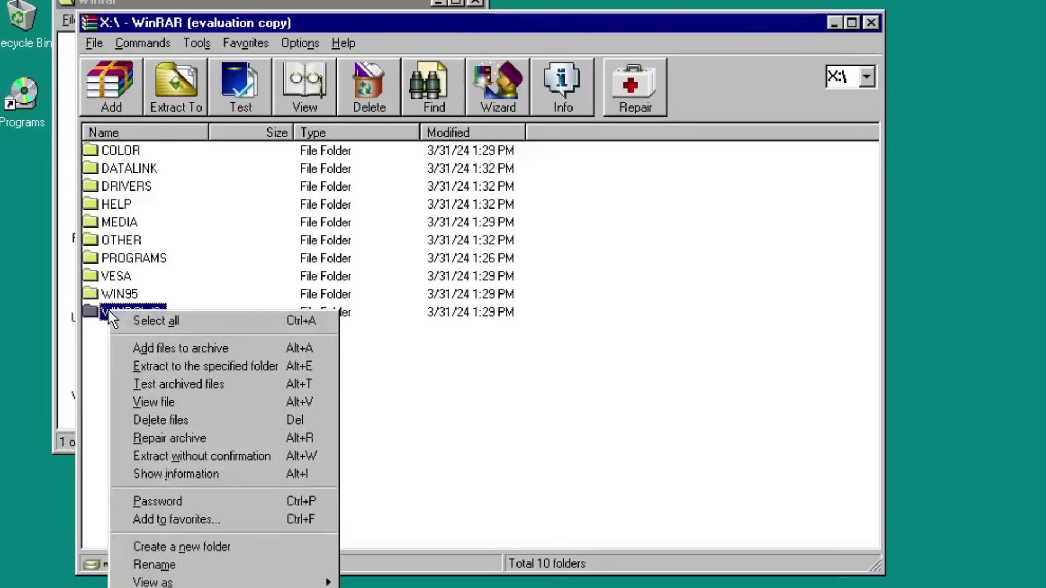
click(185, 344)
Create WINDOWS.rar with Best compression and Test archived files, then load Explorer.exe in XVI32.
click(356, 130)
click(409, 143)
click(505, 131)
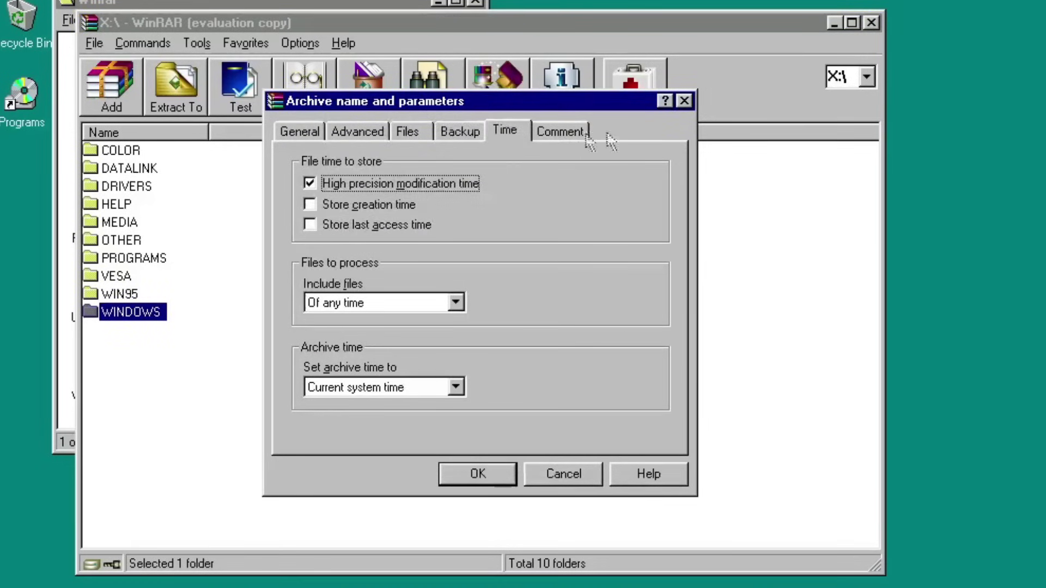
click(300, 131)
click(354, 370)
click(360, 460)
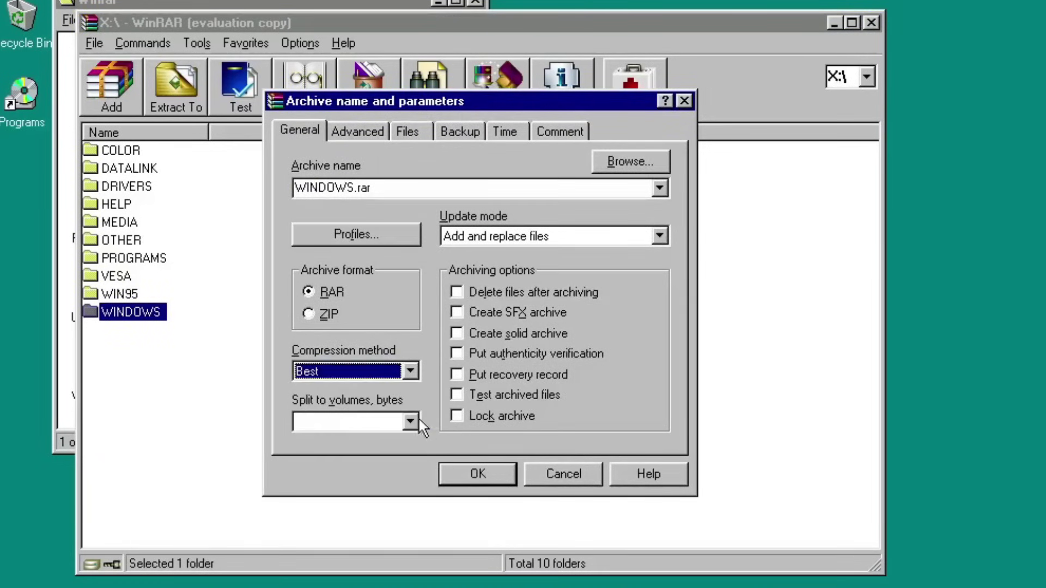
click(474, 237)
click(474, 252)
click(456, 395)
click(517, 375)
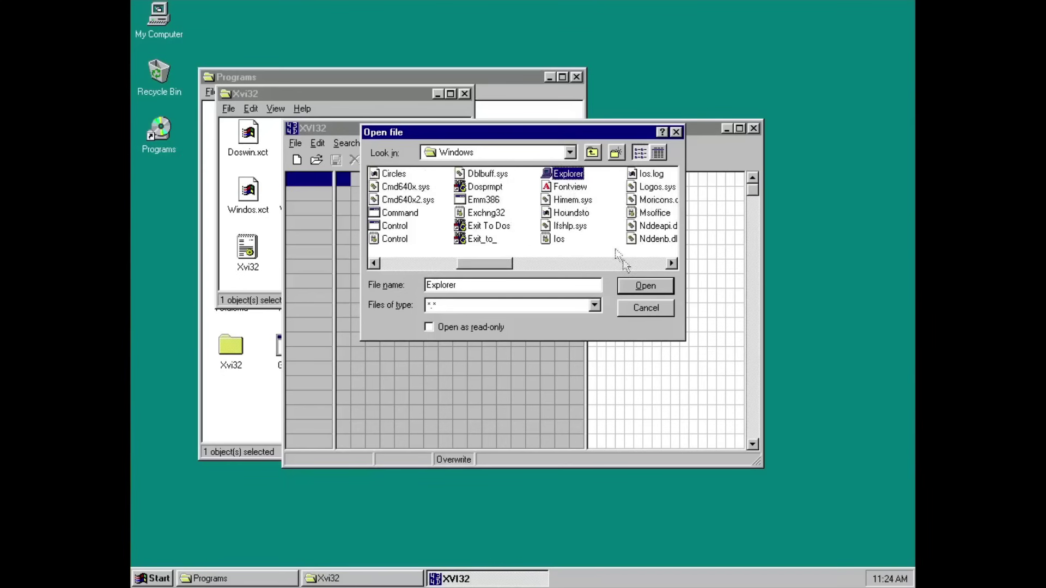
click(648, 284)
Maximize XVI32 and move through Explorer.exe's bytes toward the DOS-stub message.
click(739, 129)
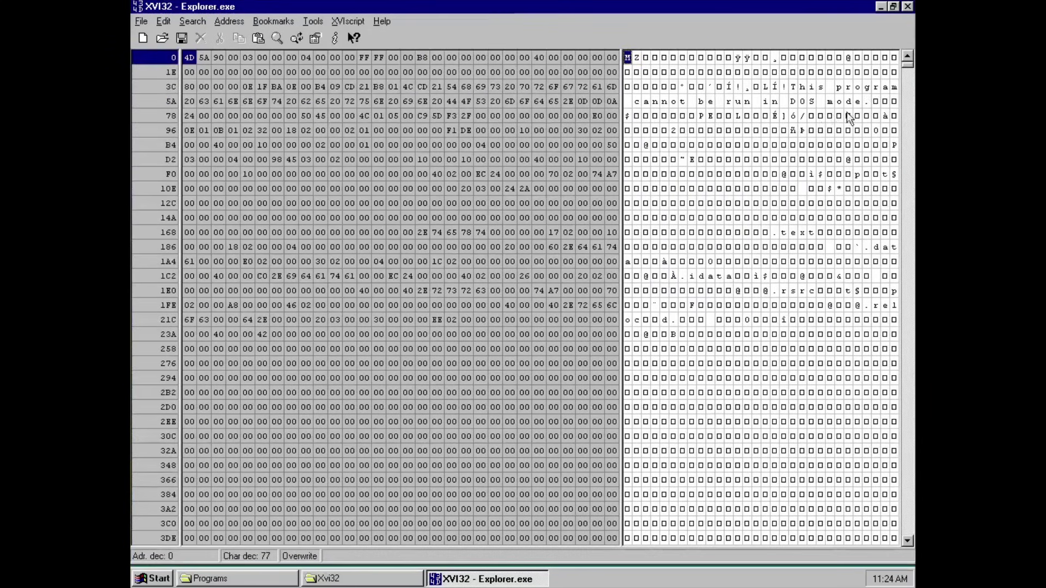
drag(908, 72, 909, 291)
click(746, 189)
key(Left)
key(Left)
key(Left)
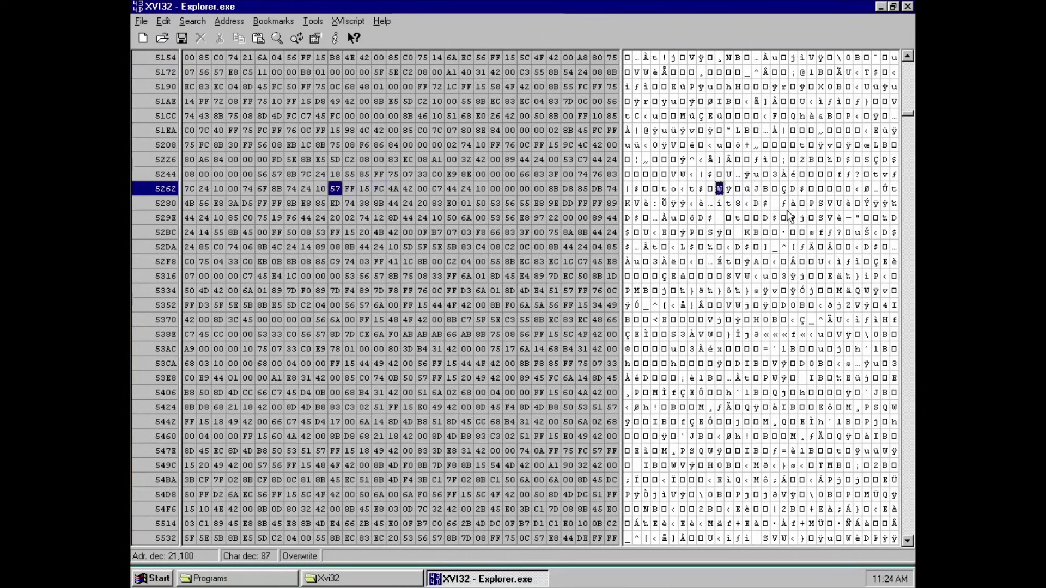
key(Down)
key(Down)
key(Down)
key(Down)
key(Down)
key(Down)
key(Down)
key(Down)
key(Down)
key(Down)
key(Down)
key(Down)
key(Down)
key(Down)
key(Down)
key(Down)
key(Down)
key(Right)
key(Right)
key(Right)
key(Right)
key(Right)
key(Up)
key(Up)
key(Up)
key(Up)
key(Up)
key(Up)
key(Up)
key(Up)
key(Up)
key(Up)
key(Up)
key(Up)
key(Up)
key(Up)
key(Up)
key(Up)
key(Up)
key(Up)
key(Up)
key(Up)
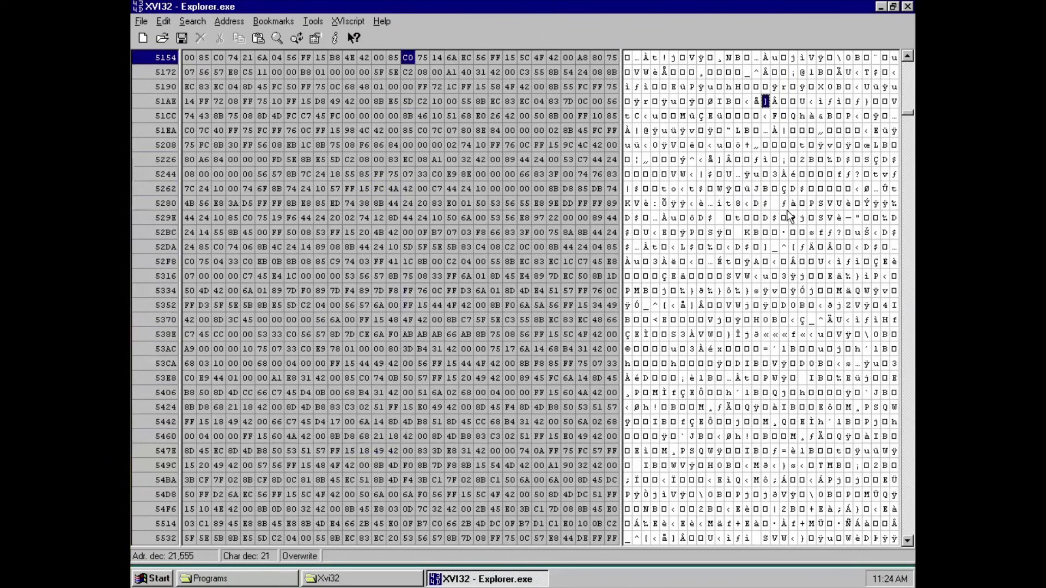
drag(907, 111, 906, 71)
Overwrite the 'cannot' part of the DOS message by typing 'be run under' in the text pane.
click(797, 89)
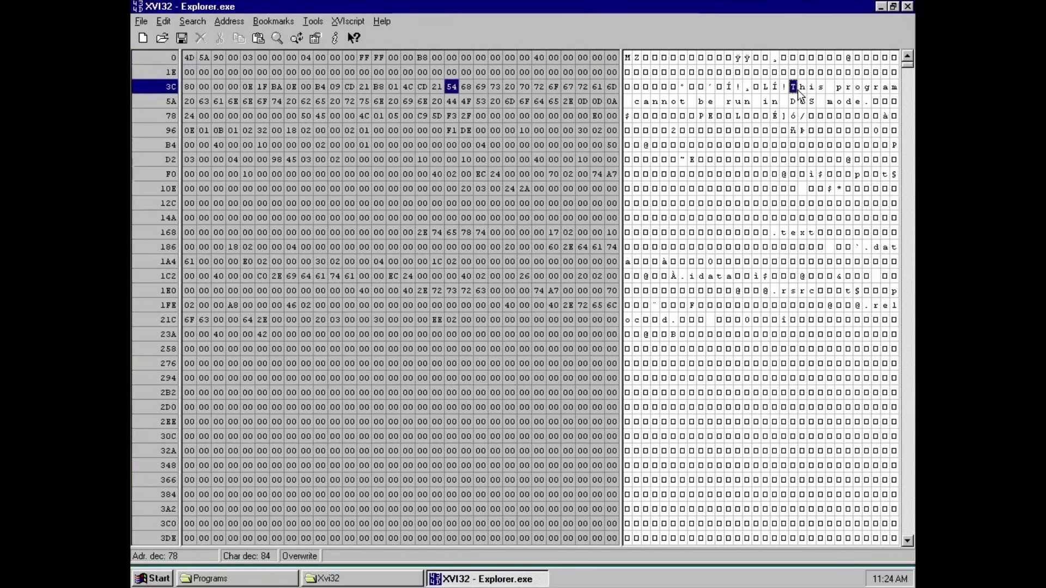
key(Down)
key(Left)
key(Left)
key(Left)
key(Left)
key(Left)
key(Left)
key(Left)
key(Left)
key(Left)
key(Left)
key(Left)
key(Left)
key(Left)
key(Left)
key(Left)
key(Left)
key(Left)
key(Right)
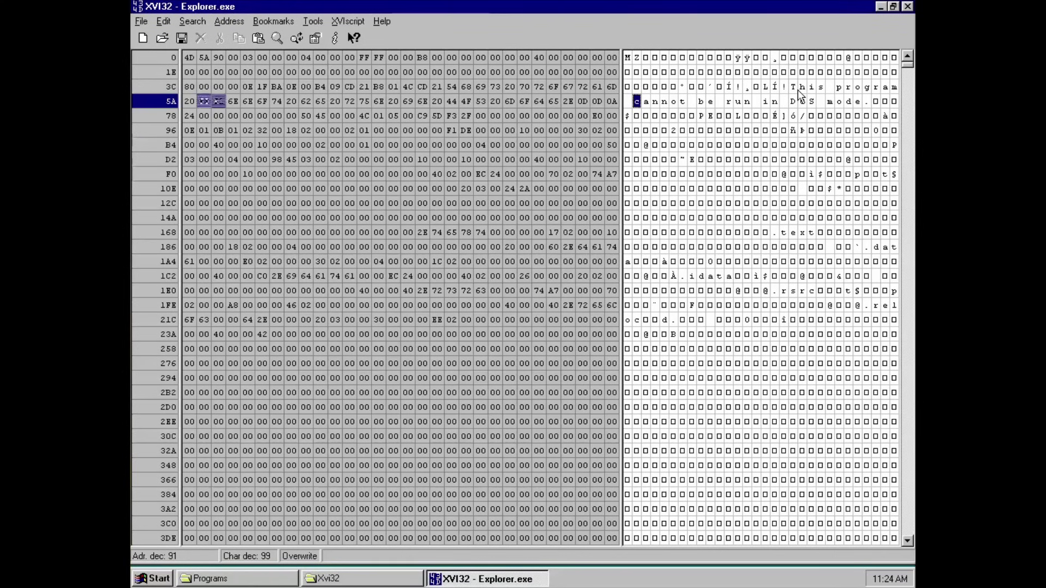
key(Right)
key(Right)
key(Left)
key(Left)
key(Right)
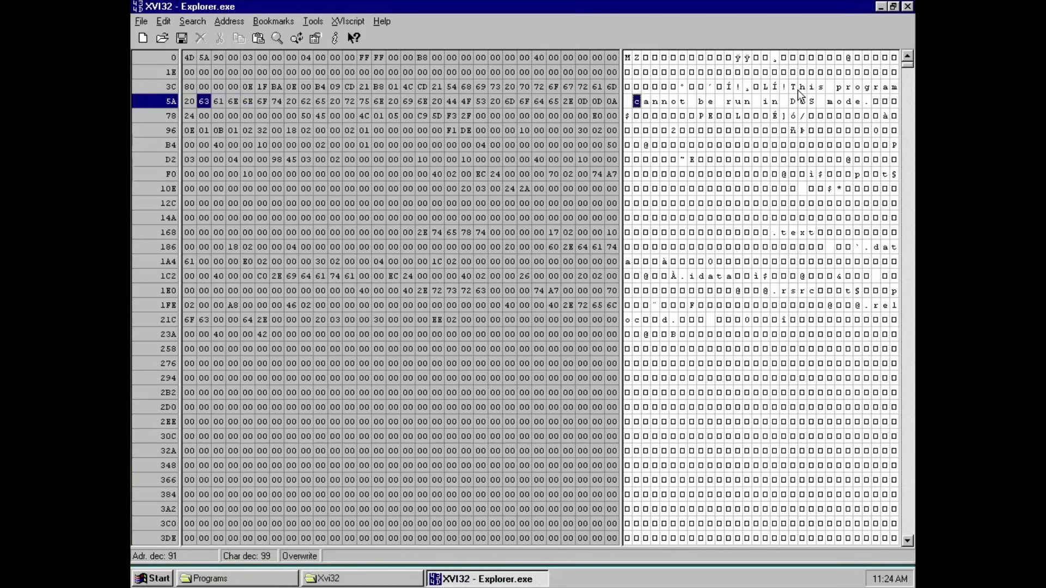
key(Right)
text(be run under)
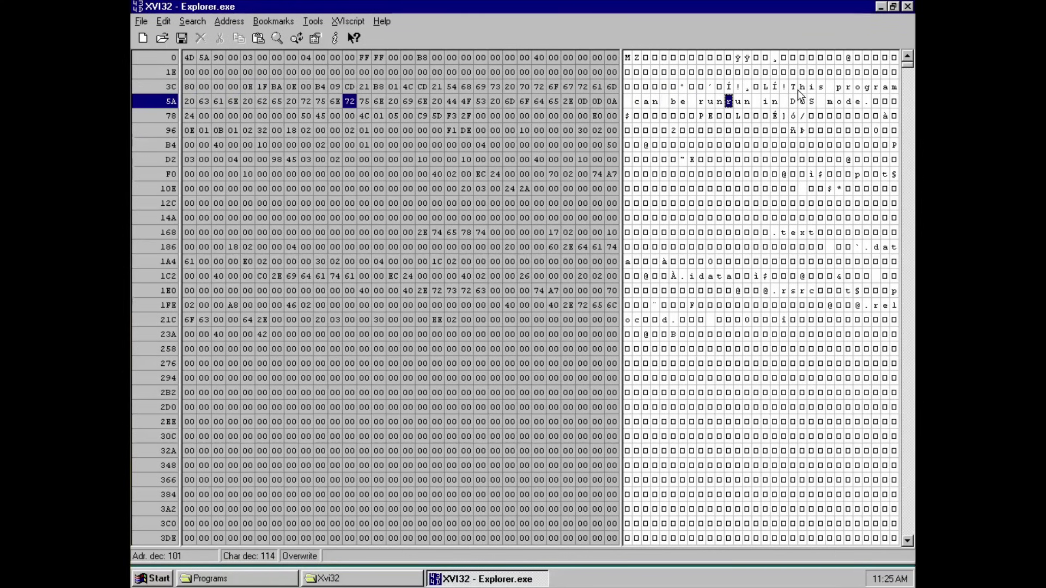
key(Left)
key(Left)
key(Left)
key(Left)
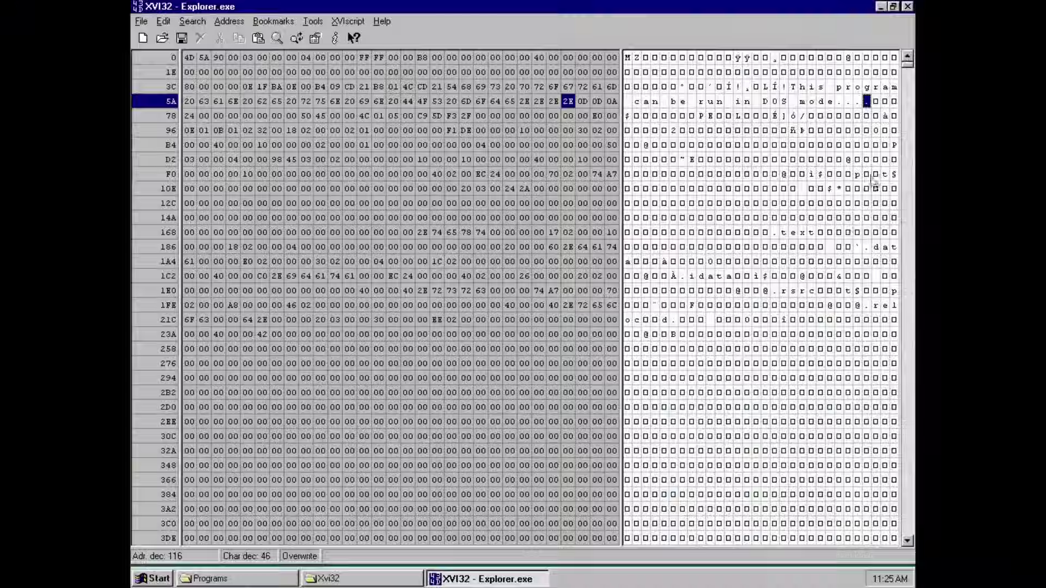
Further down in the embedded text, replace a letter with 'u'.
drag(907, 66, 907, 502)
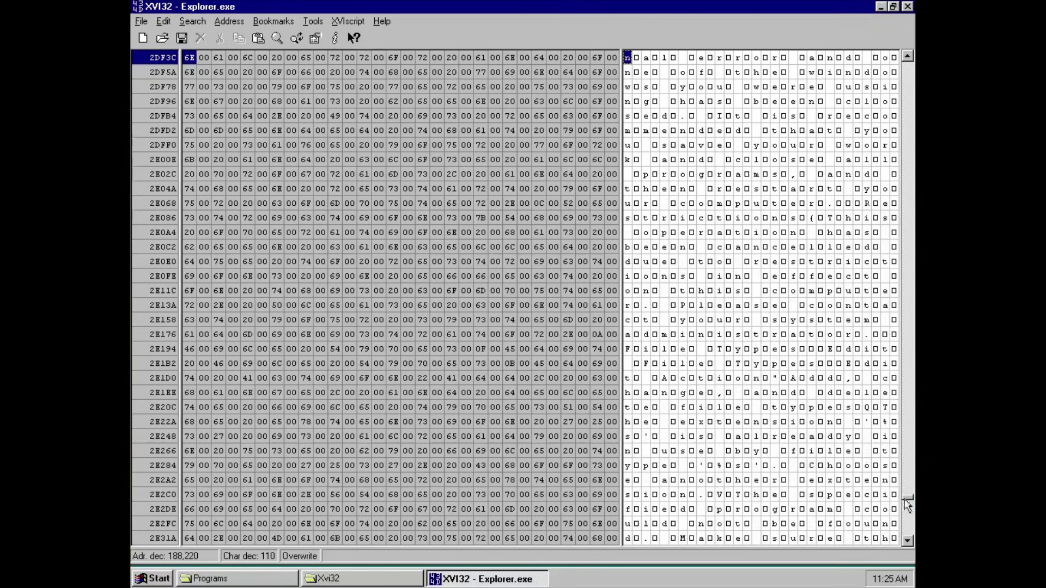
click(684, 422)
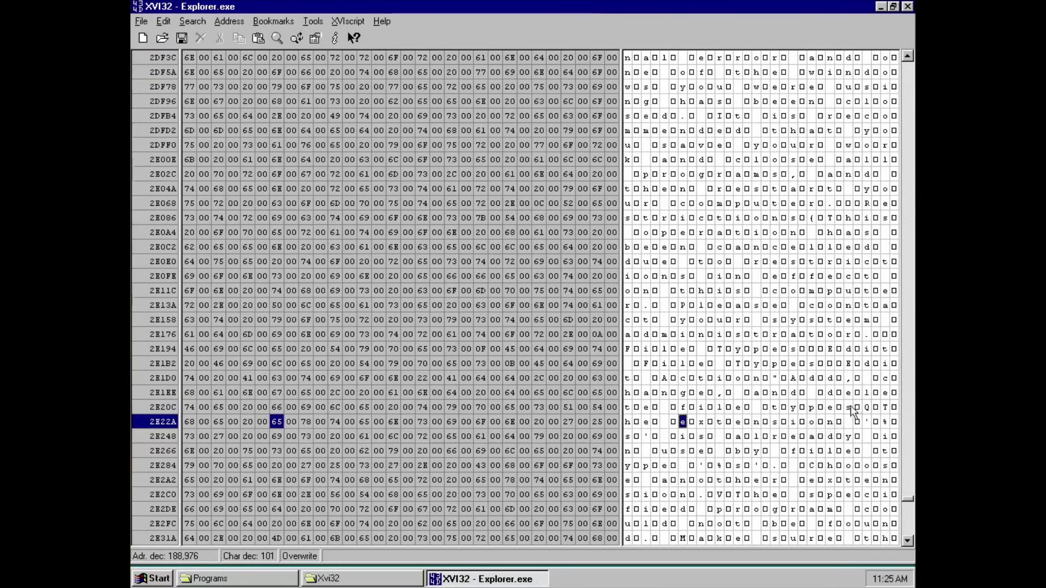
click(829, 407)
click(838, 406)
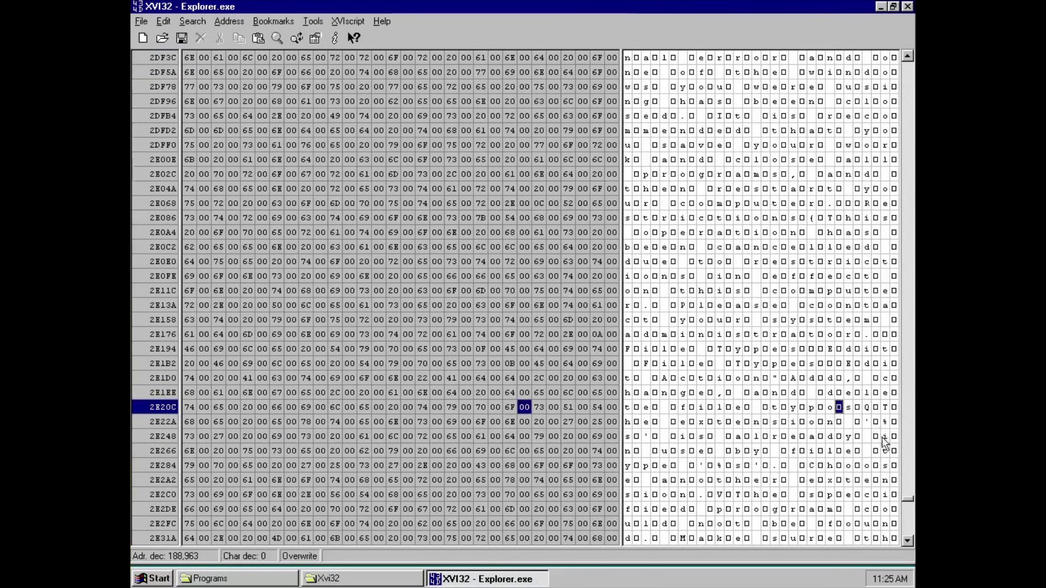
click(719, 291)
text(u)
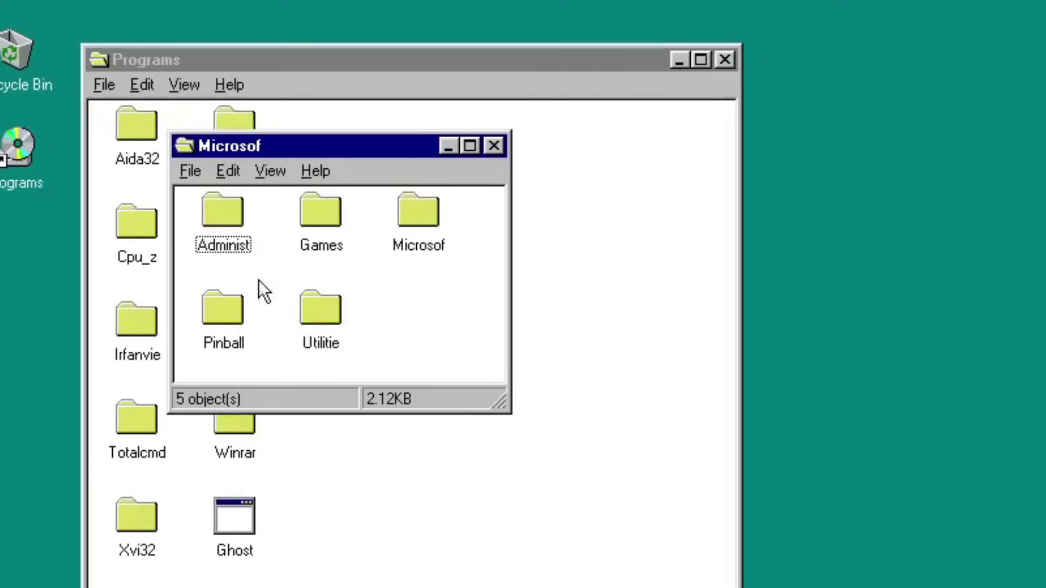
From Administ > Apptools, run Password List Editor, enter the logon password, and load the Admin.adm policy template.
double_click(244, 243)
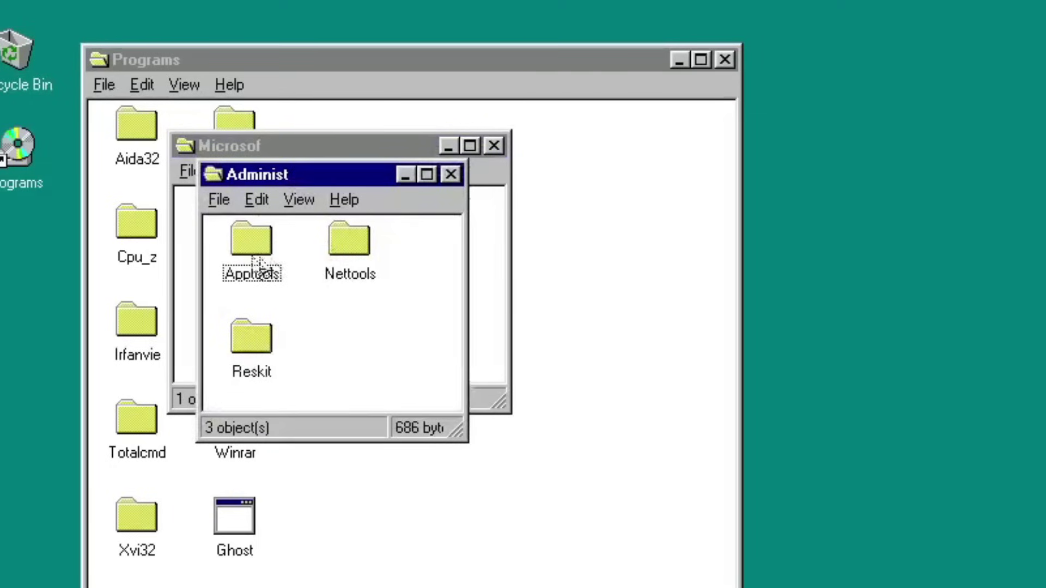
double_click(251, 255)
double_click(172, 210)
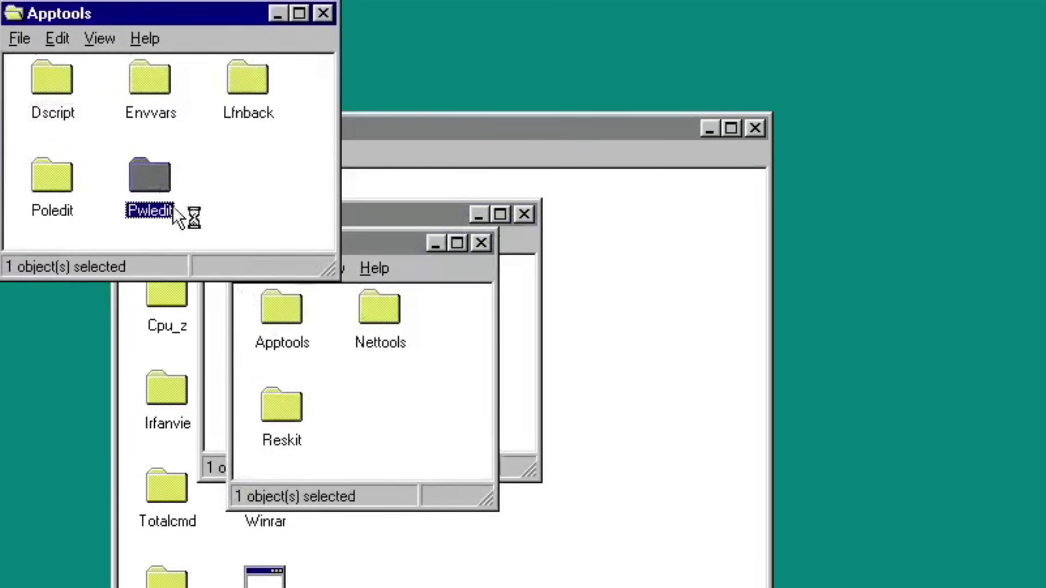
double_click(110, 148)
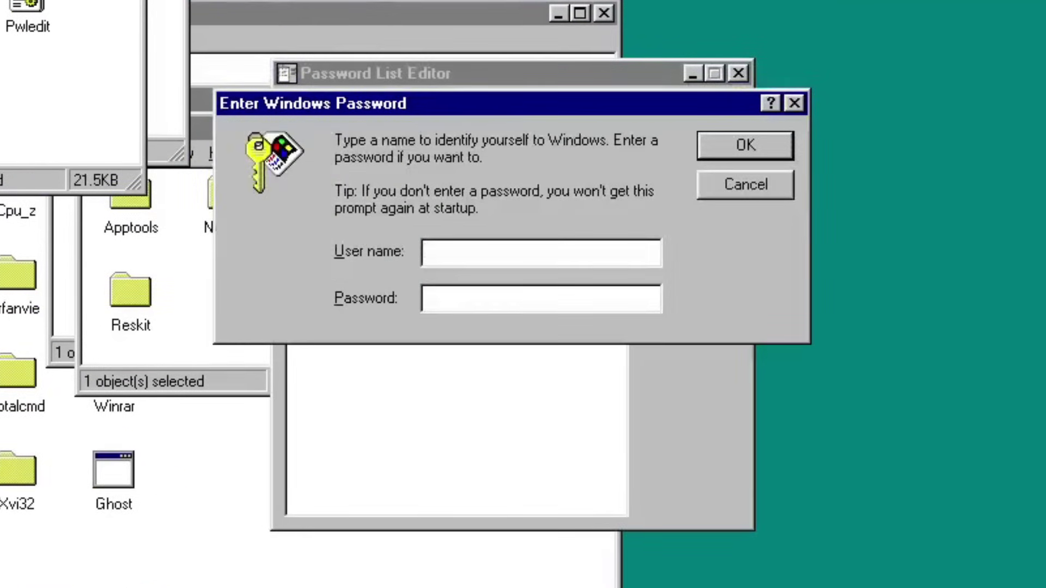
key(Return)
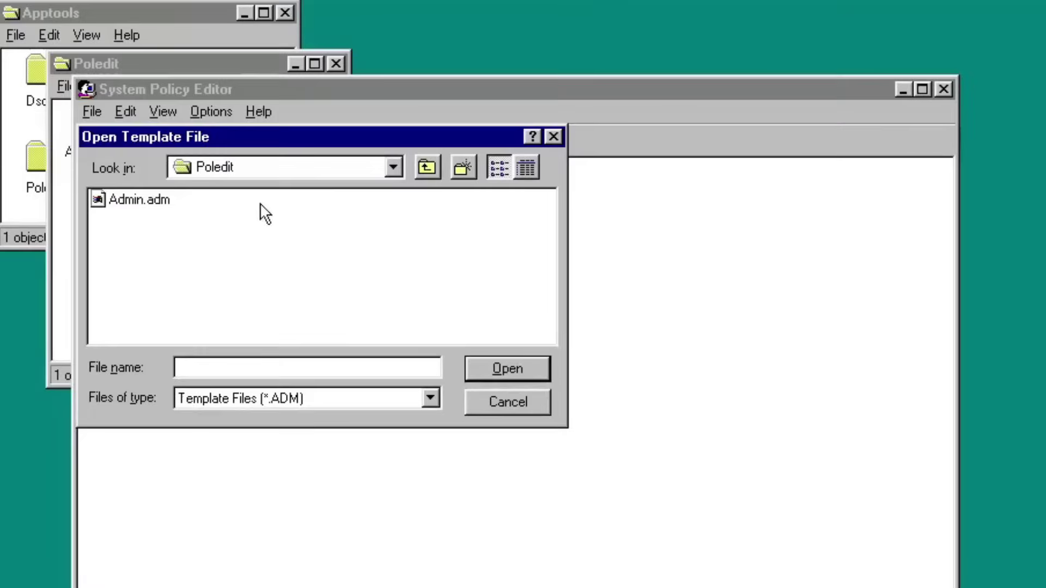
click(139, 199)
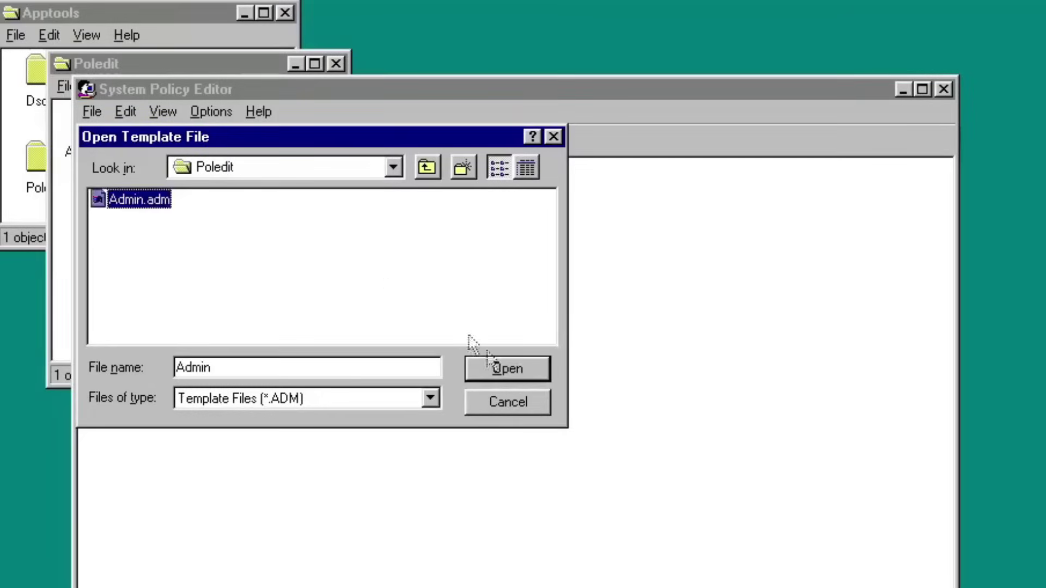
click(507, 375)
click(163, 111)
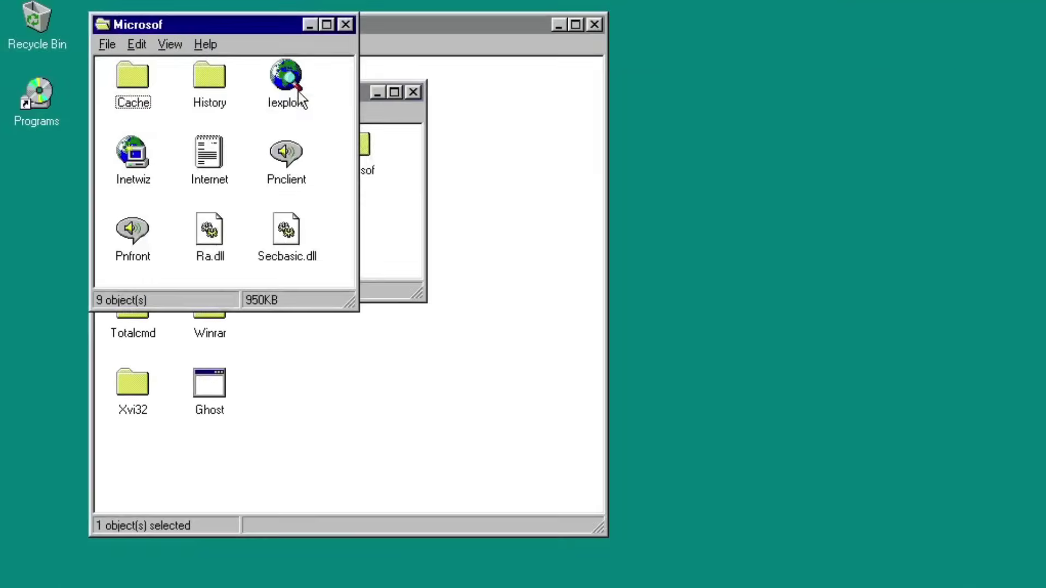
Start Internet Explorer, dismiss its address-not-found error, then launch Calculator from Utilitie.
double_click(287, 87)
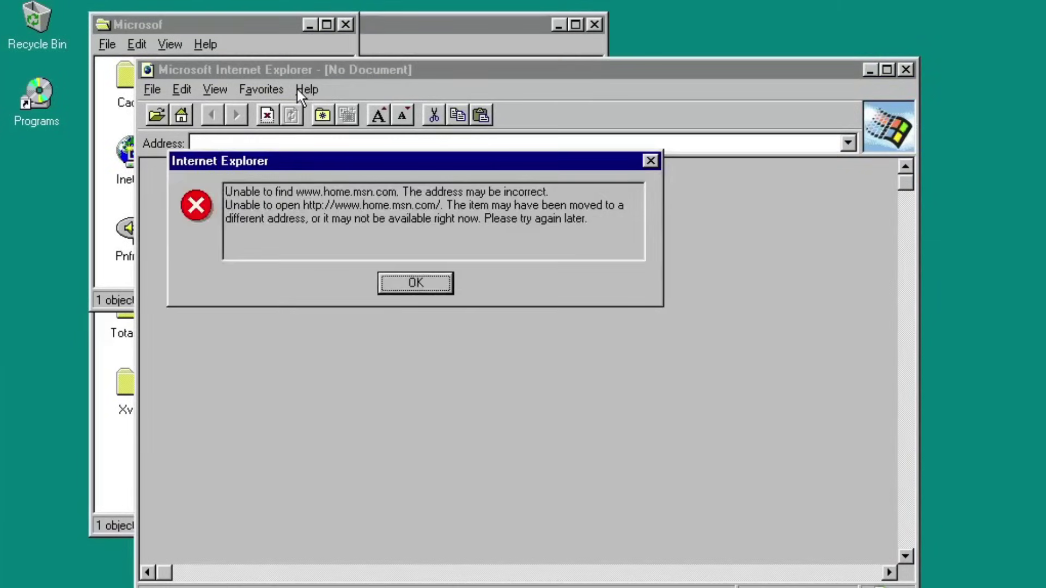
click(410, 288)
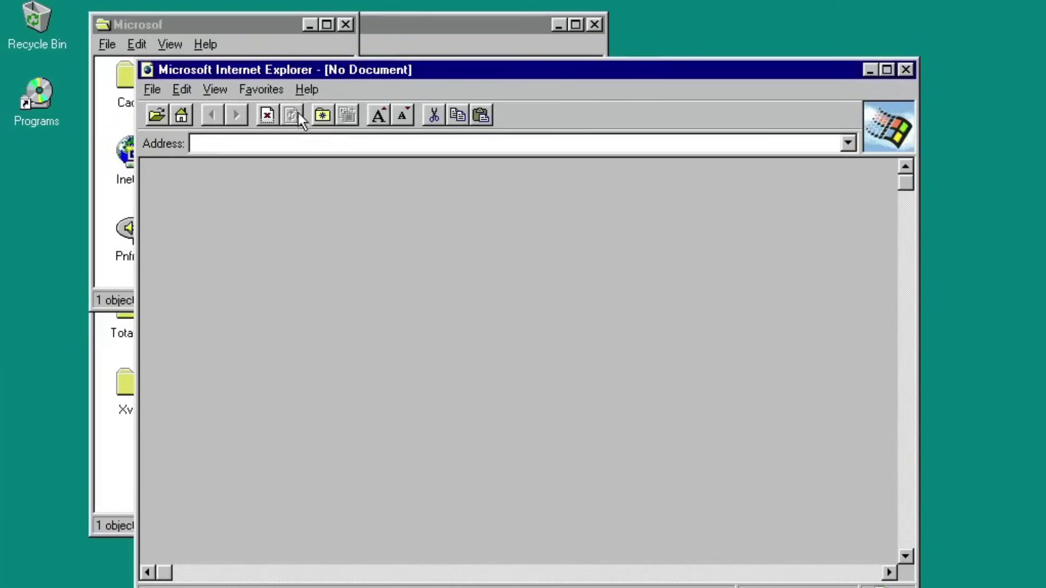
click(305, 89)
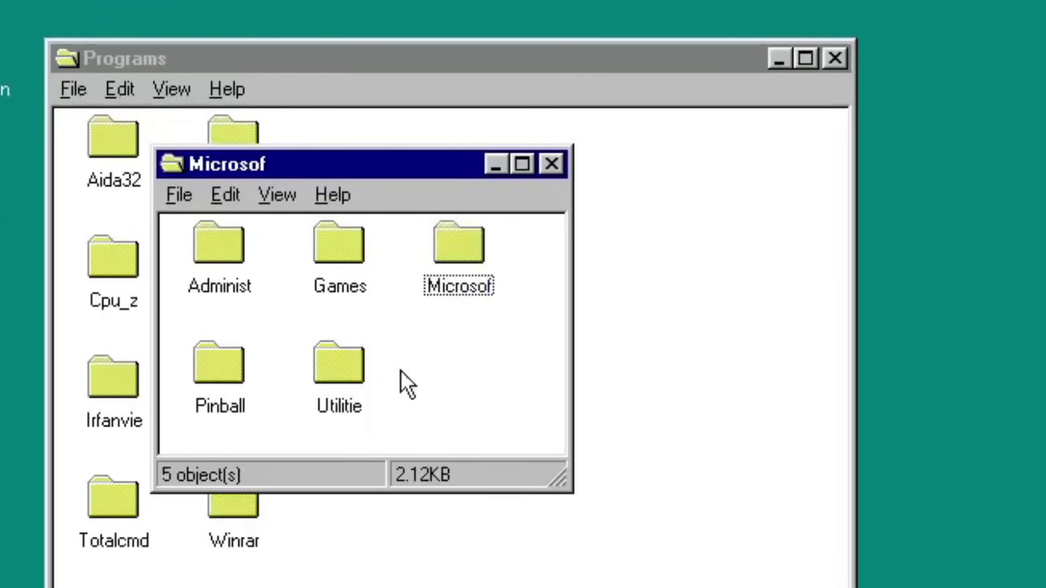
double_click(348, 365)
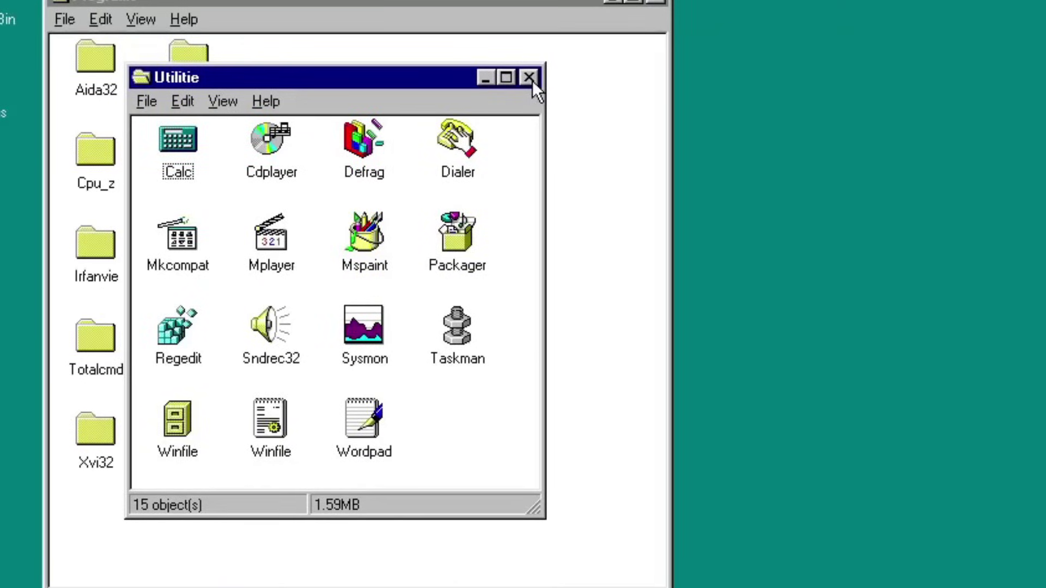
double_click(180, 149)
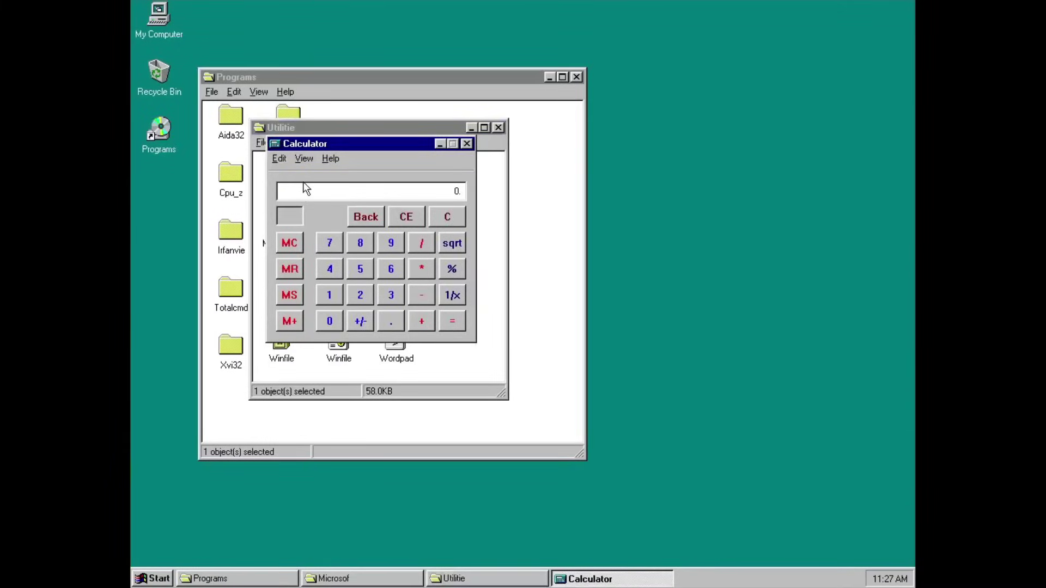
Compute 490867/12 in Calculator, then type 'WordPad running on Windows 95 that turns under RAM...' in WordPad.
text(490867/12=)
key(alt+F4)
double_click(394, 340)
text(WordPad running on Windows 95 that turns under RAM, )
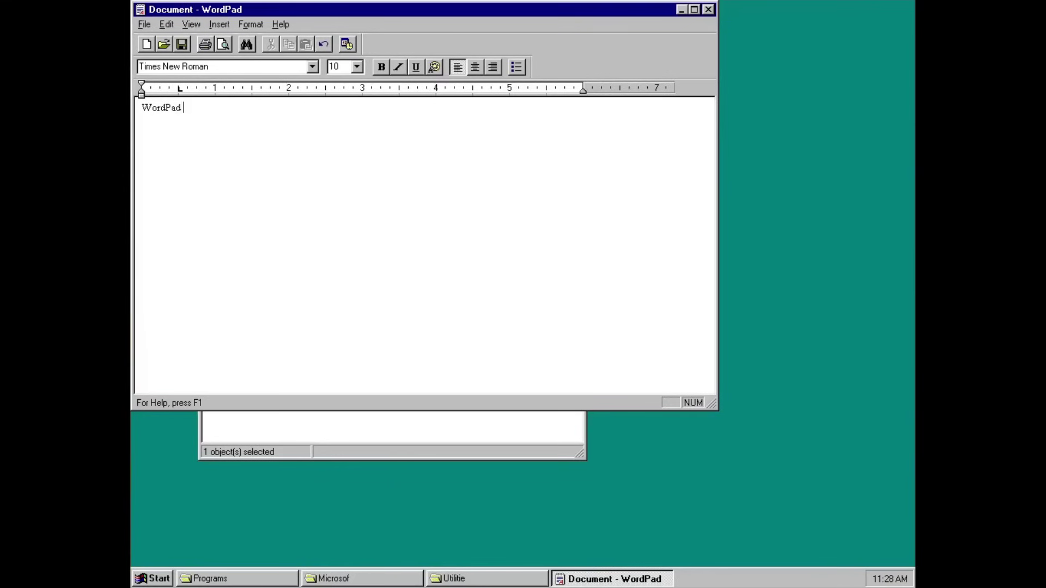
text(or should I say,)
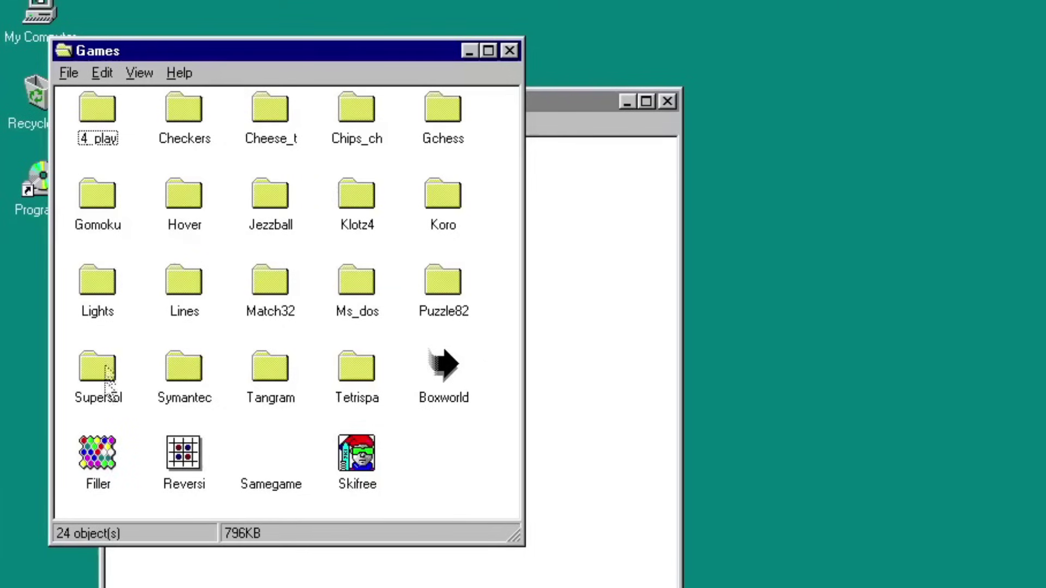
In the Gchess folder, cancel opening the Chess icon and launch the 16-bit Chess program.
double_click(442, 99)
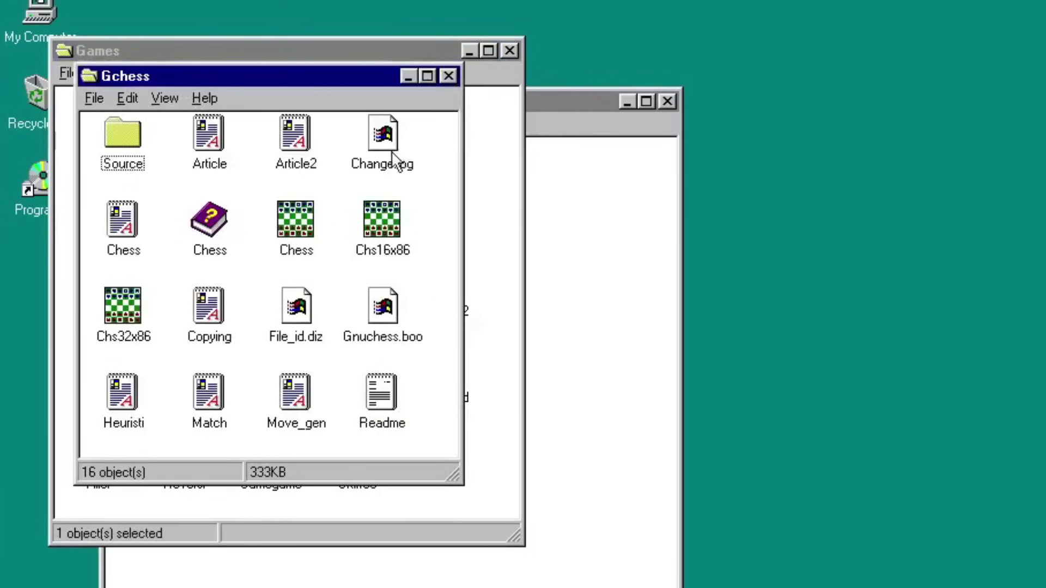
double_click(307, 214)
click(333, 439)
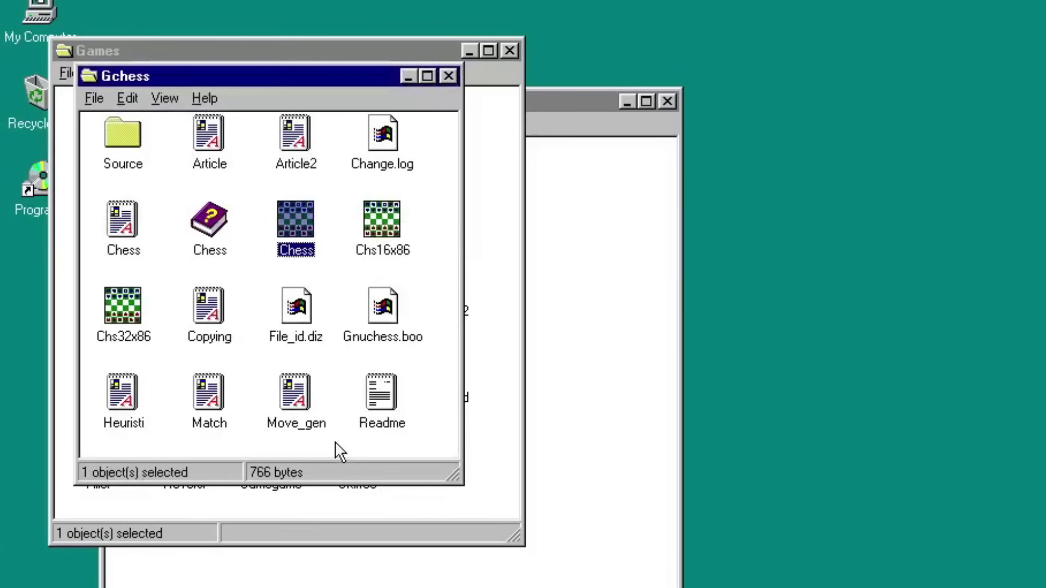
double_click(400, 245)
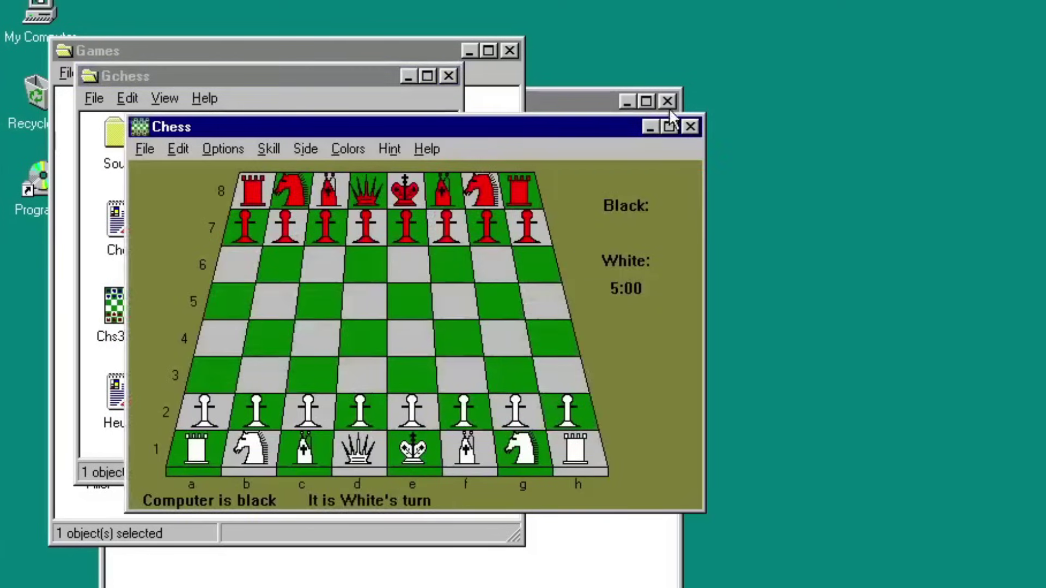
Play a series of white moves in Chess, including developing the c1 bishop.
click(411, 414)
click(409, 337)
click(205, 412)
click(212, 374)
click(256, 412)
click(261, 374)
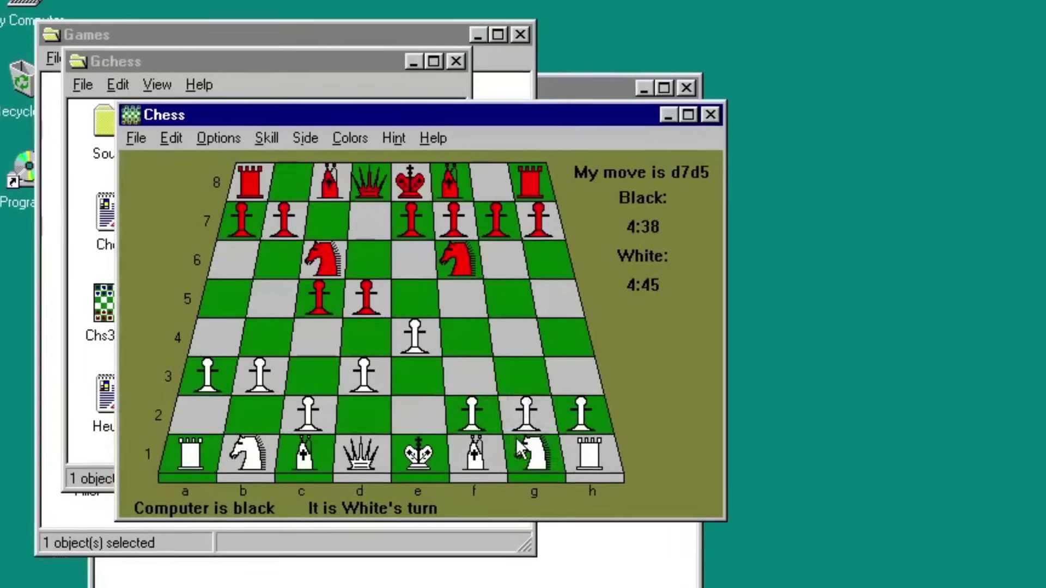
click(359, 413)
click(362, 374)
click(537, 456)
click(471, 375)
click(478, 456)
click(420, 417)
click(531, 416)
click(471, 376)
click(596, 457)
click(536, 456)
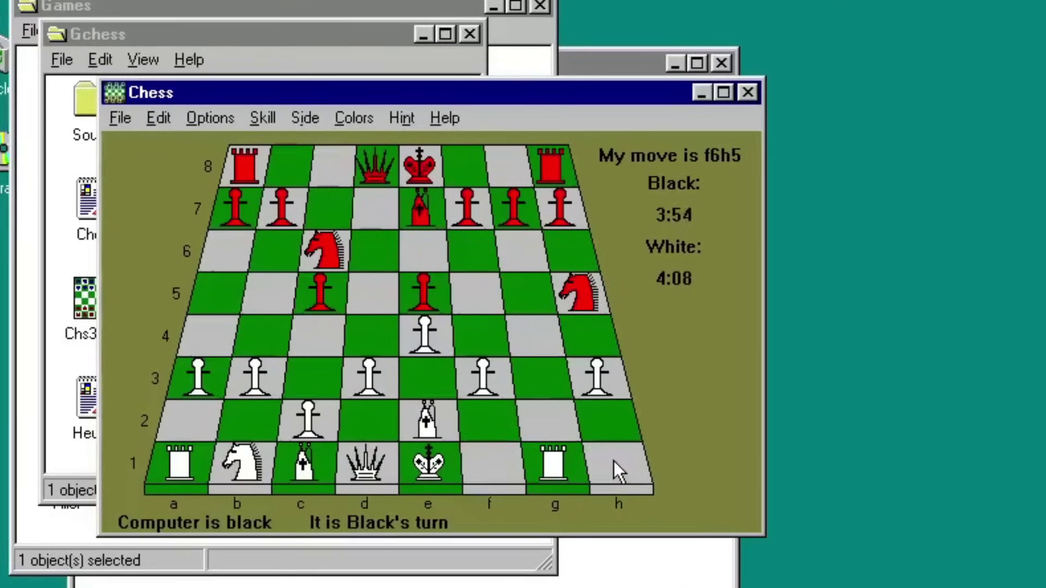
click(308, 422)
click(313, 378)
click(430, 422)
click(496, 466)
click(433, 466)
click(430, 422)
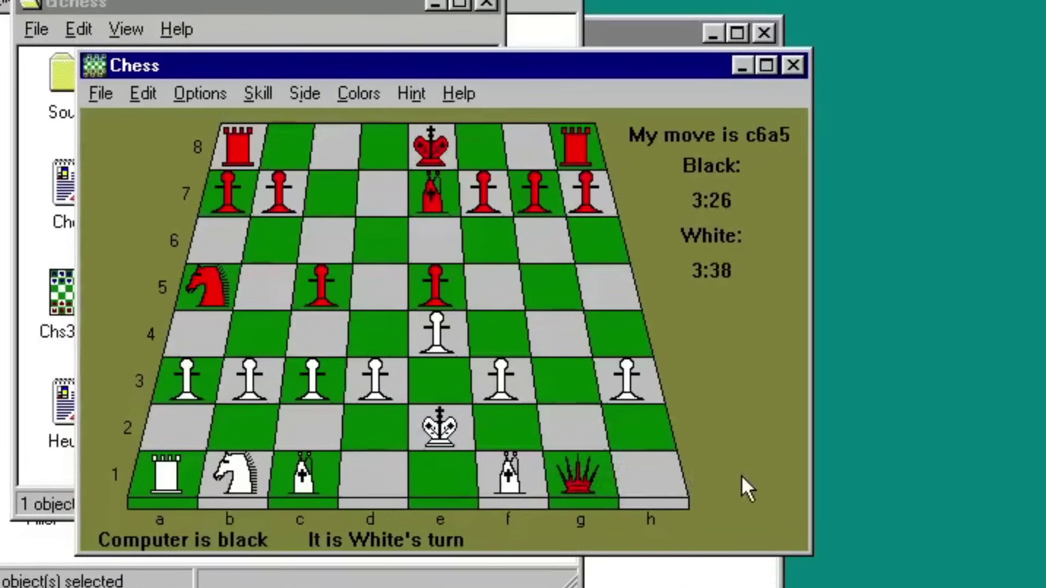
click(303, 465)
click(439, 381)
click(442, 431)
click(444, 476)
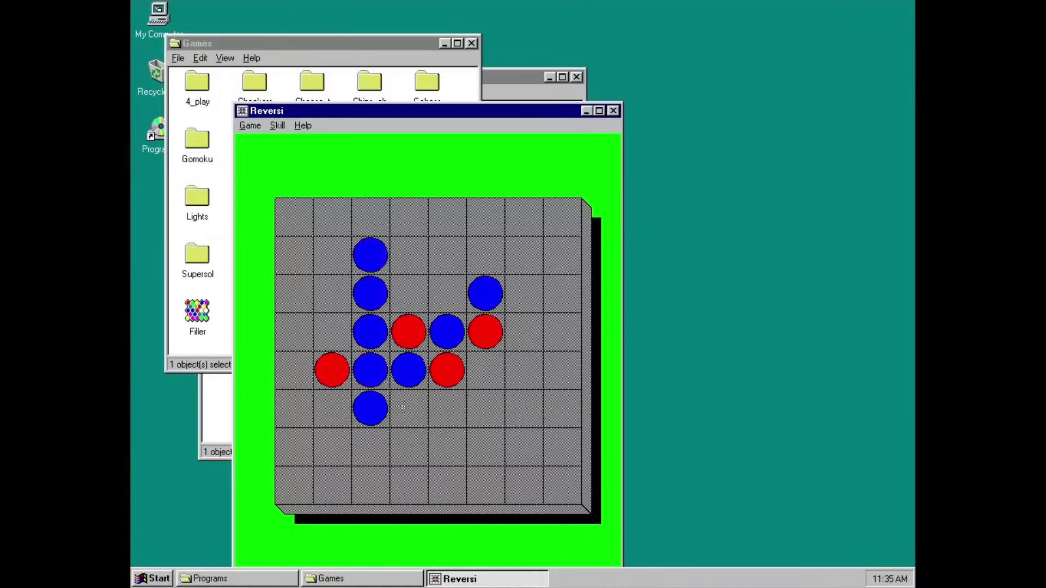
Place a Reversi disc, then in Solitaire play the ace of hearts, 2 of spades and queen of diamonds.
click(333, 330)
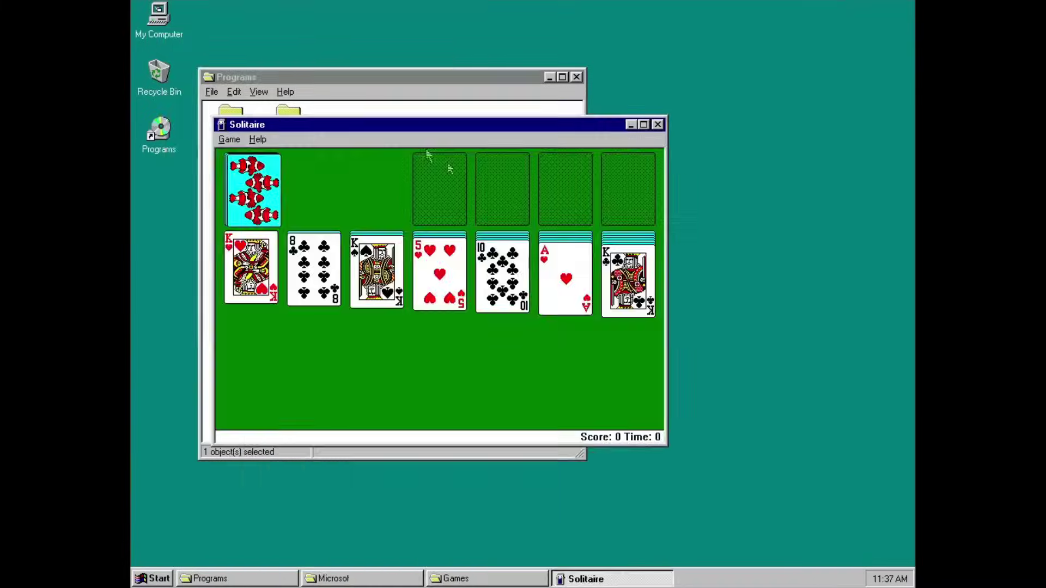
double_click(577, 288)
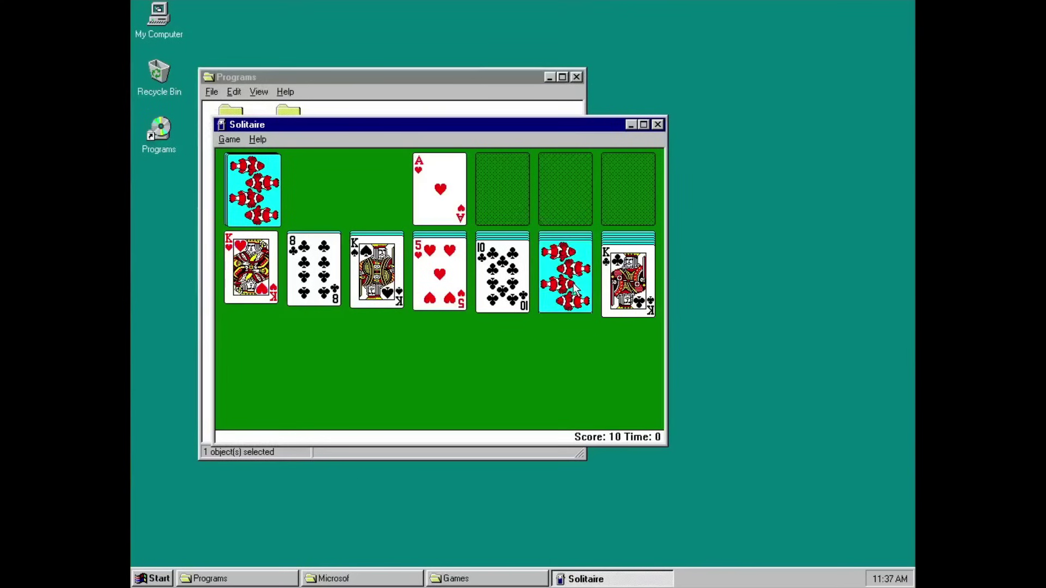
click(566, 272)
click(254, 205)
click(253, 191)
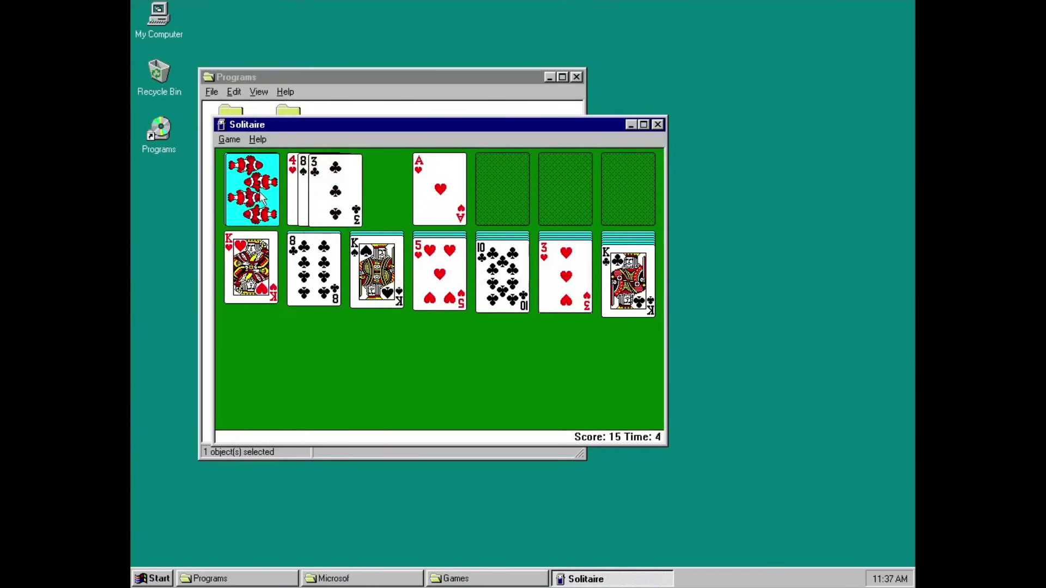
drag(333, 194, 566, 275)
click(272, 185)
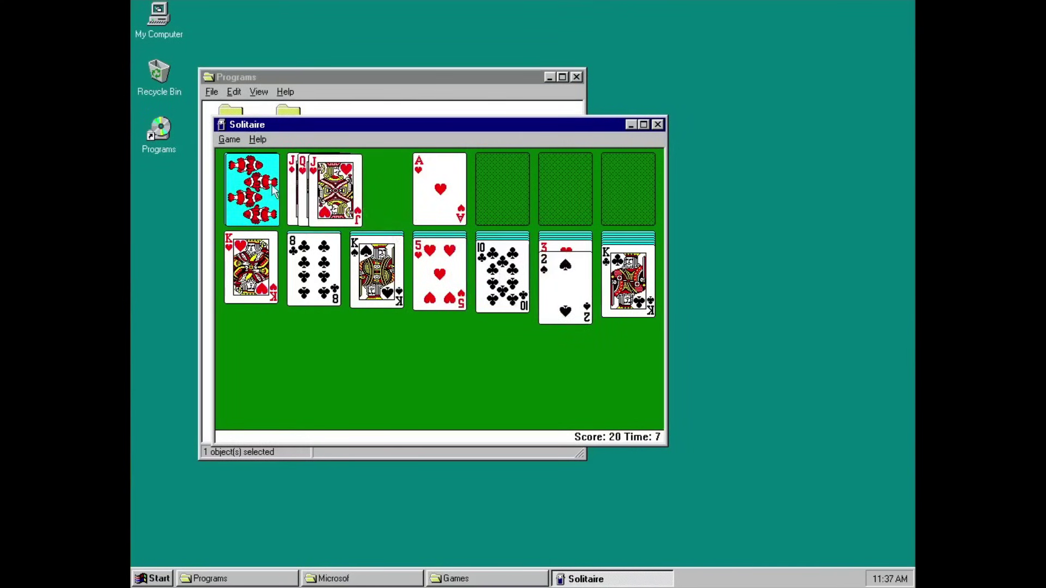
click(256, 187)
drag(332, 185, 373, 275)
click(275, 215)
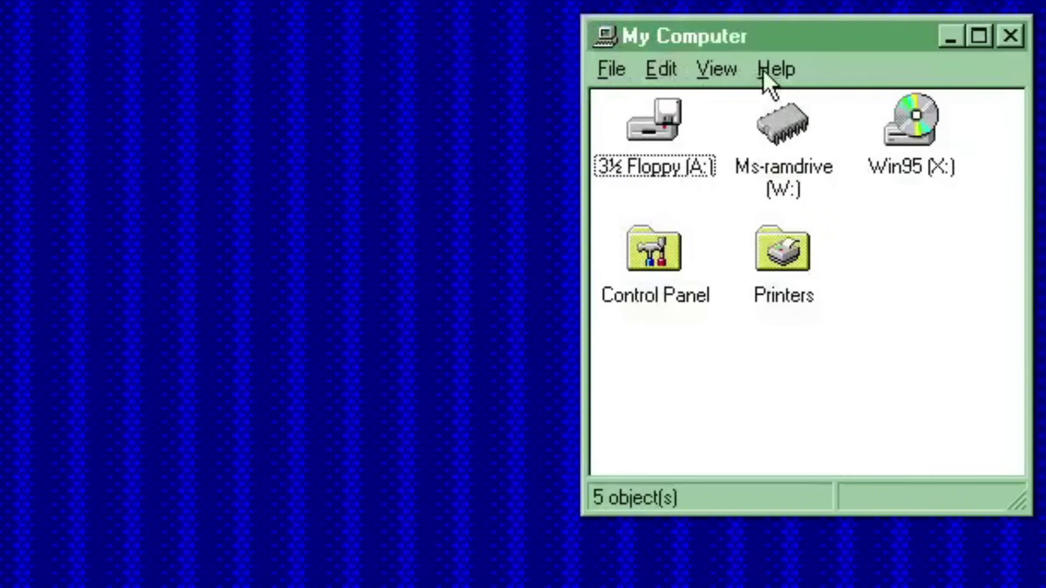
View About Windows 95, then apply the Bricks desktop pattern.
click(766, 69)
click(795, 161)
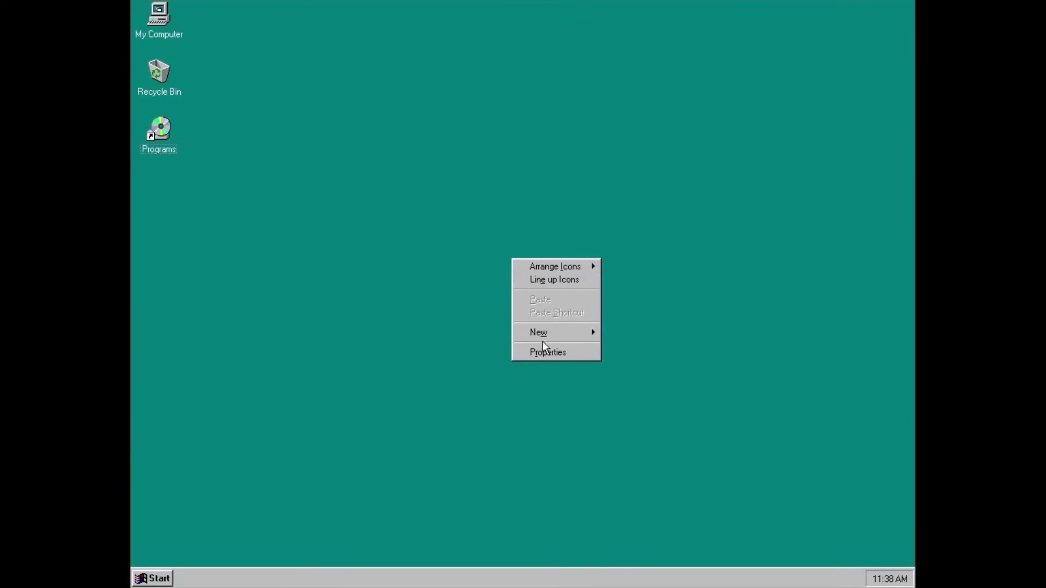
click(544, 352)
click(259, 235)
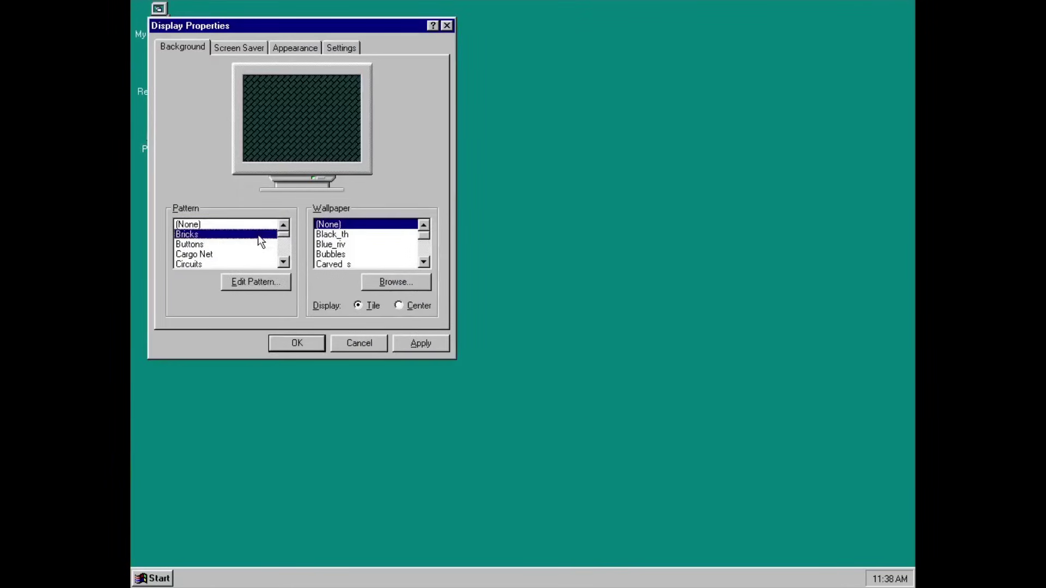
click(418, 343)
Apply the Carved_s wallpaper and open Add/Remove Programs.
drag(374, 27, 795, 93)
click(785, 330)
click(841, 409)
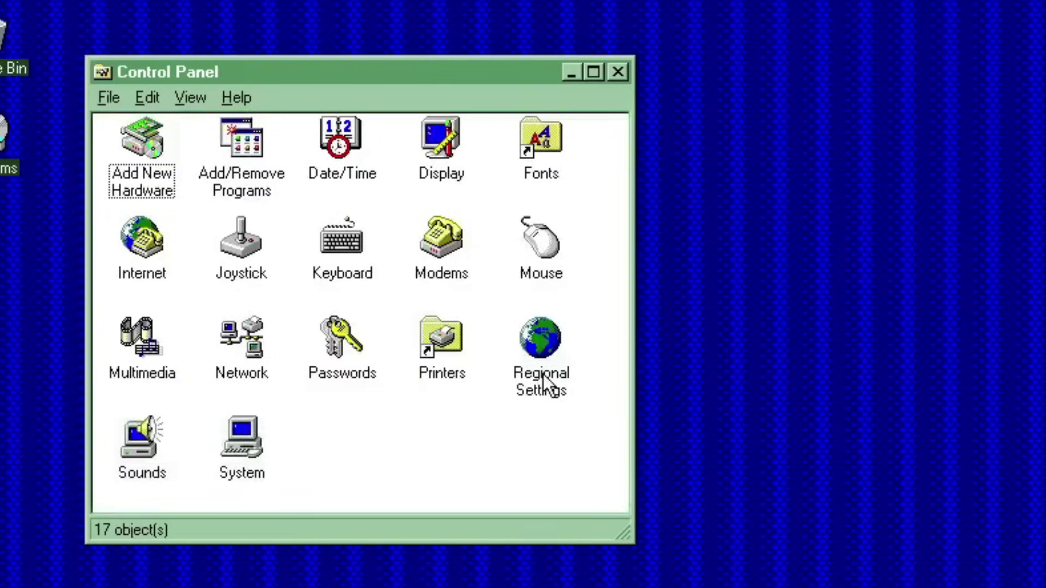
double_click(239, 163)
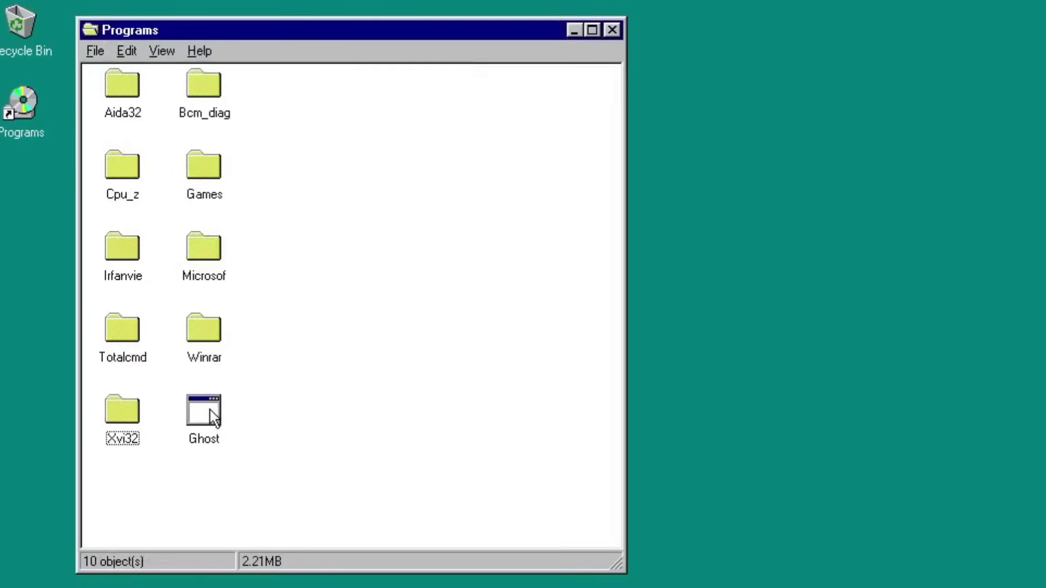
Restart Windows 95 in MS-DOS mode.
double_click(210, 411)
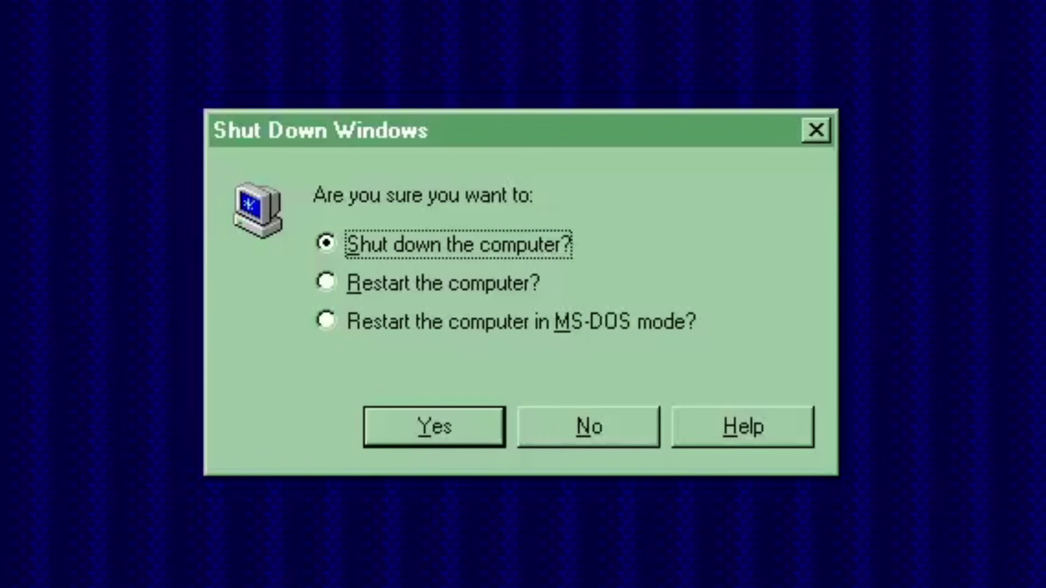
click(360, 318)
click(425, 435)
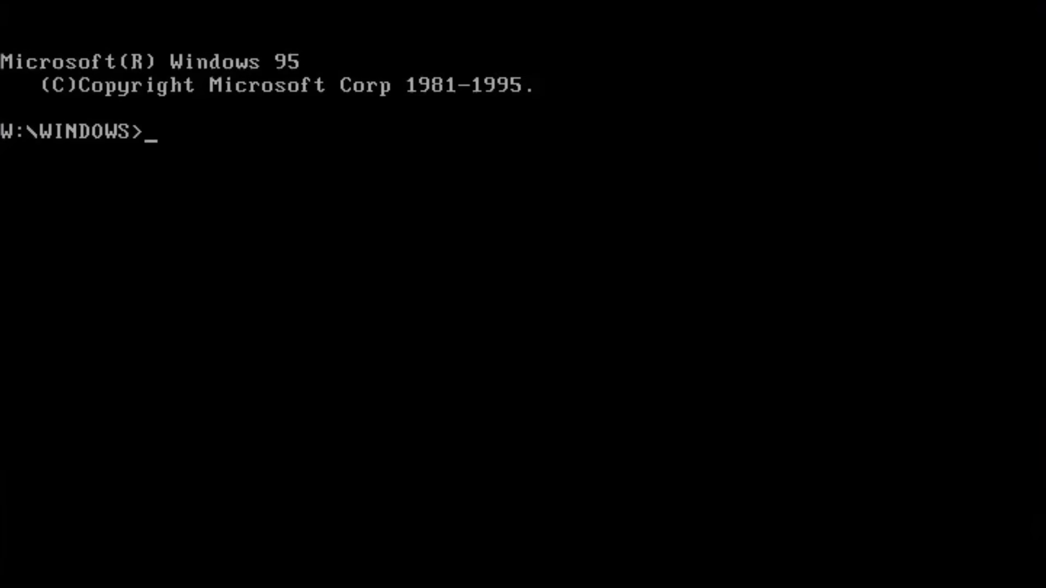
Run help, dir and dir /w X:, then cd programs and start ghost.
text(help)
key(Return)
text(dir)
key(Return)
text(dir /w )
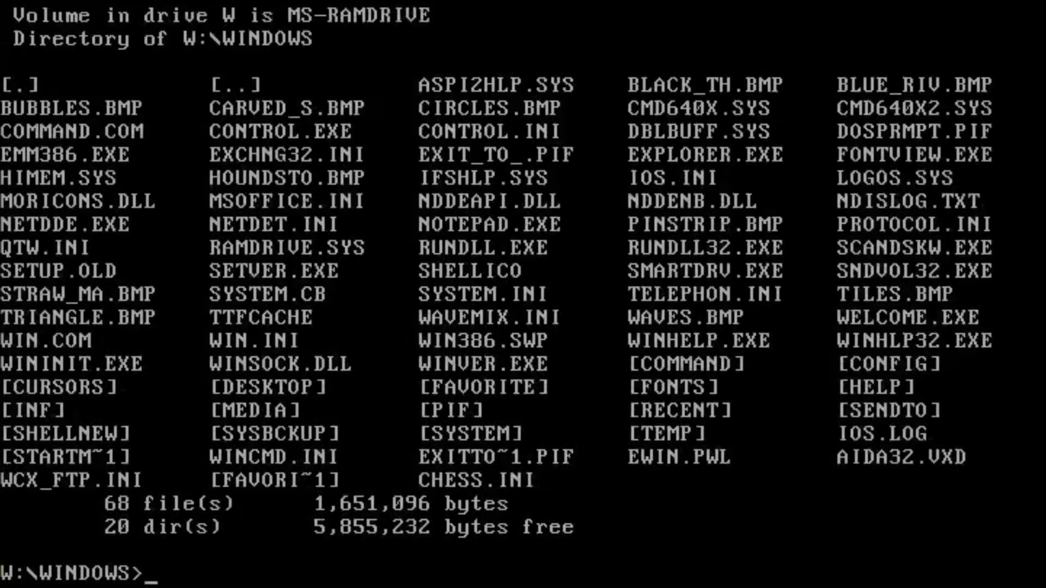
text(X:)
key(Return)
text(dir)
key(Return)
text(cd programs)
key(Return)
text(ghost)
key(Return)
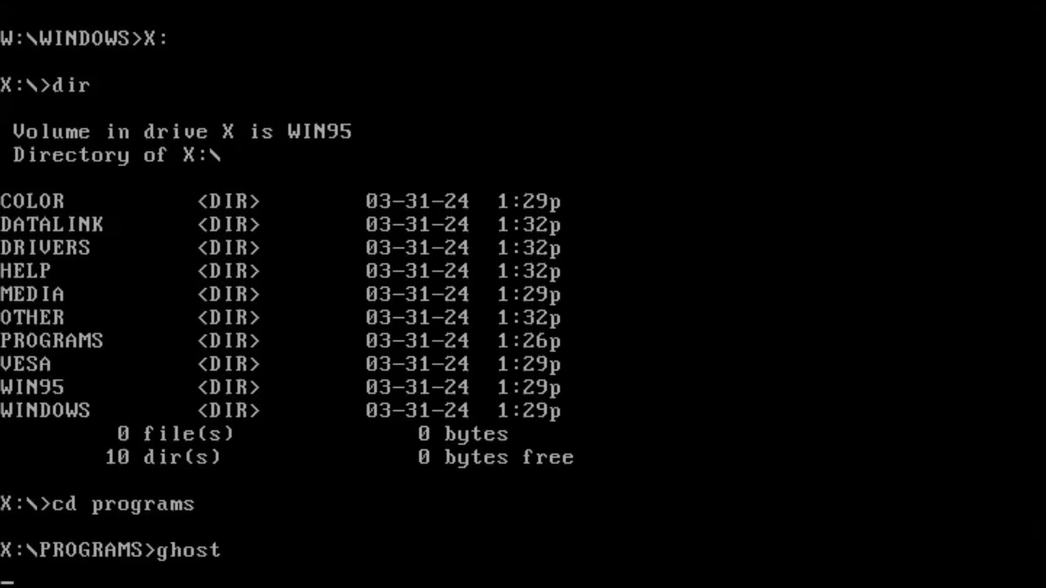
Dismiss Ghost's about box, cancel quitting, and browse Local > Check > Image File.
key(Return)
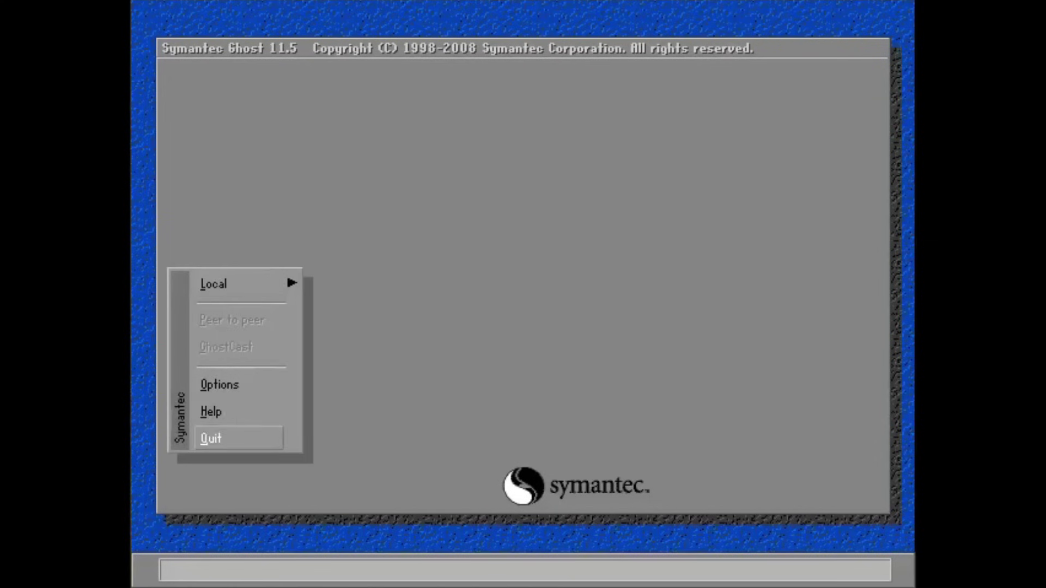
key(Return)
key(Escape)
key(Return)
key(Down)
key(Down)
key(Return)
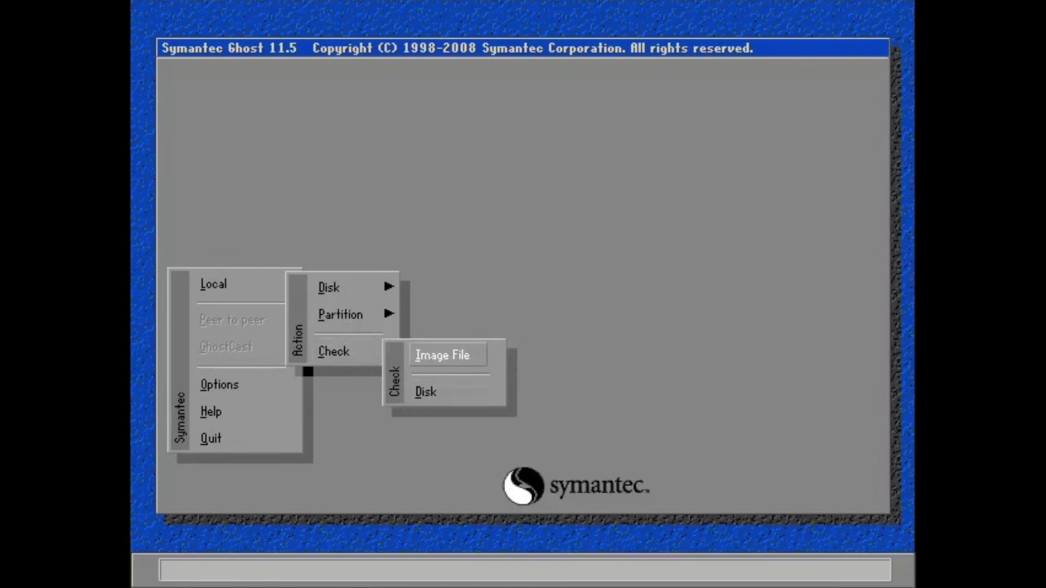
key(Escape)
key(Escape)
key(Up)
key(Up)
key(Up)
Look through Ghost's Options pages, including Security and FAT32/64, then close them.
key(Return)
key(Tab)
key(Right)
key(Right)
key(Right)
key(Right)
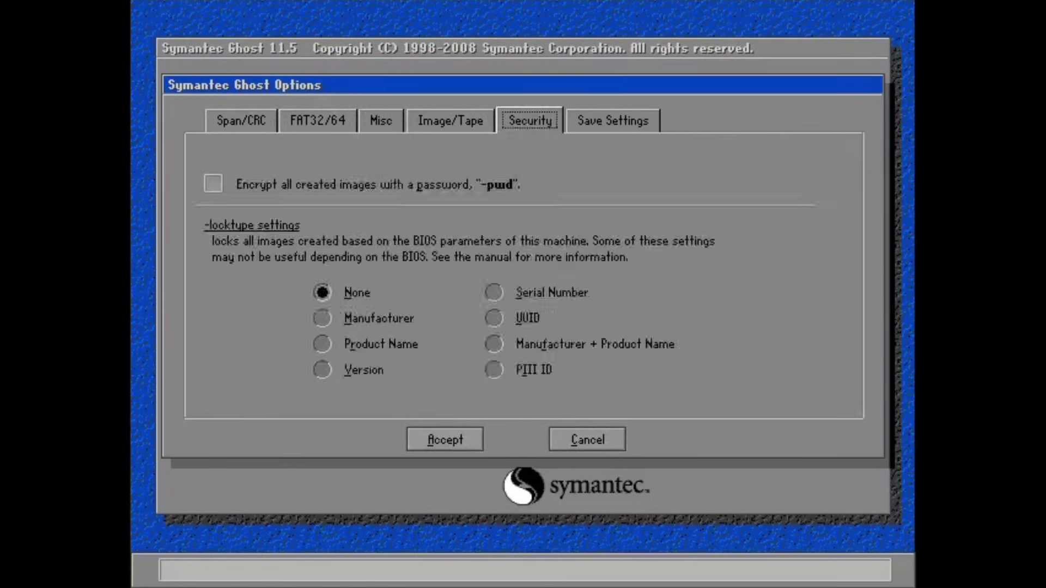
key(Left)
key(Left)
key(Left)
key(Tab)
key(Escape)
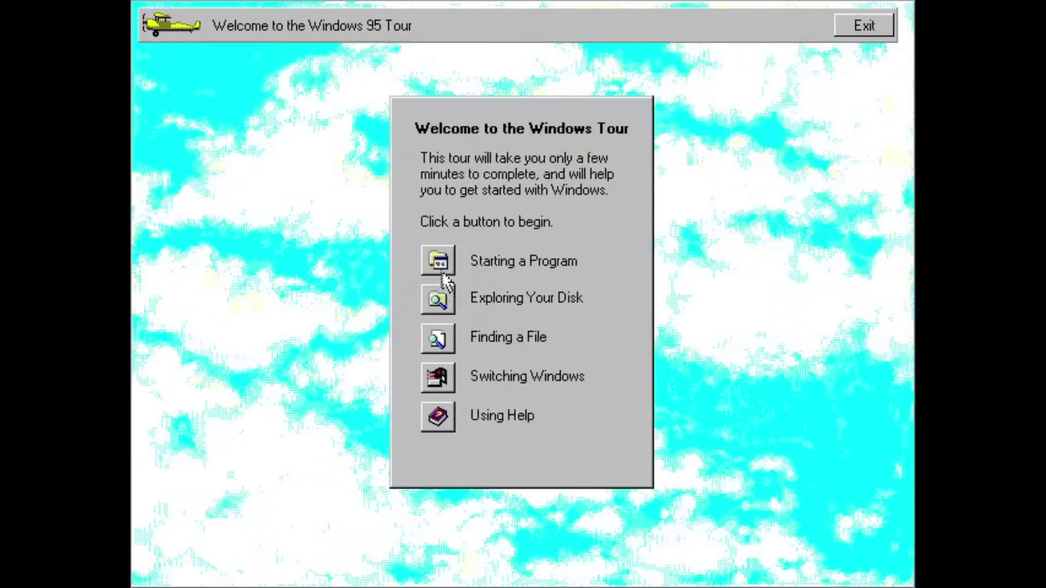
Complete the Tour's Starting a Program lesson by launching WordPad from Accessories and closing it.
click(175, 559)
mouse_move(249, 299)
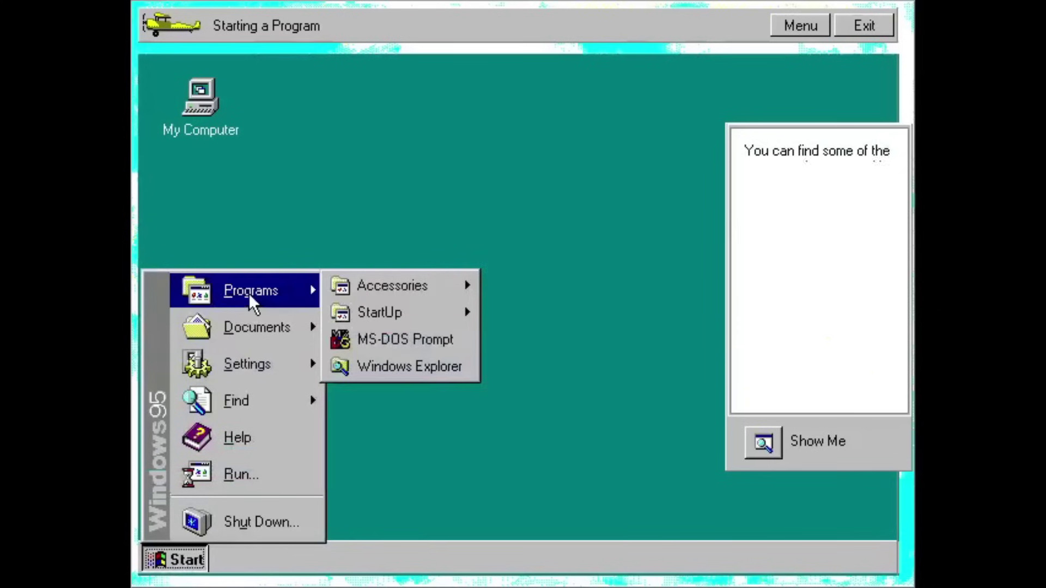
mouse_move(397, 298)
click(575, 240)
click(596, 393)
click(533, 289)
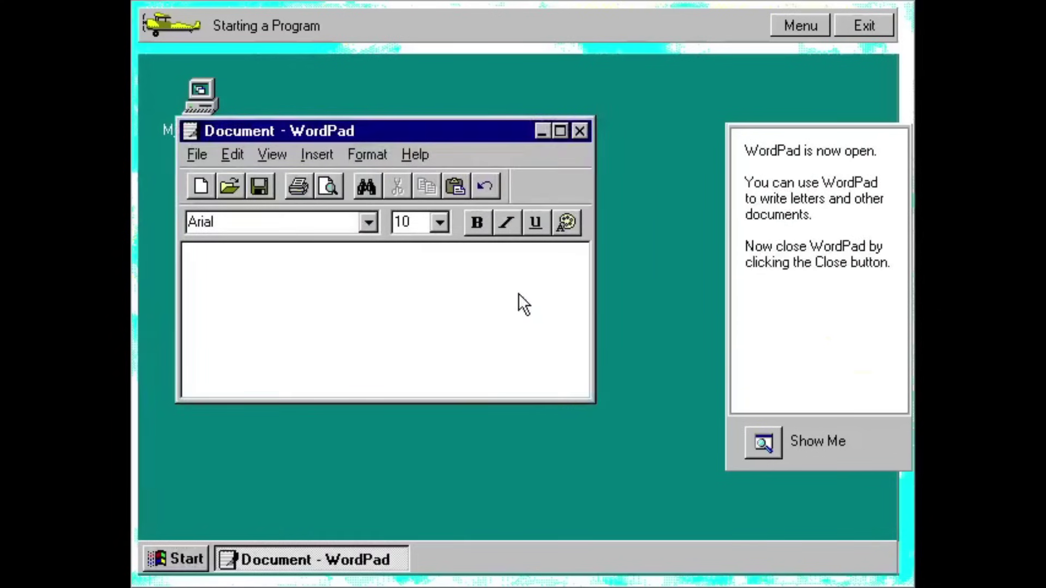
click(578, 129)
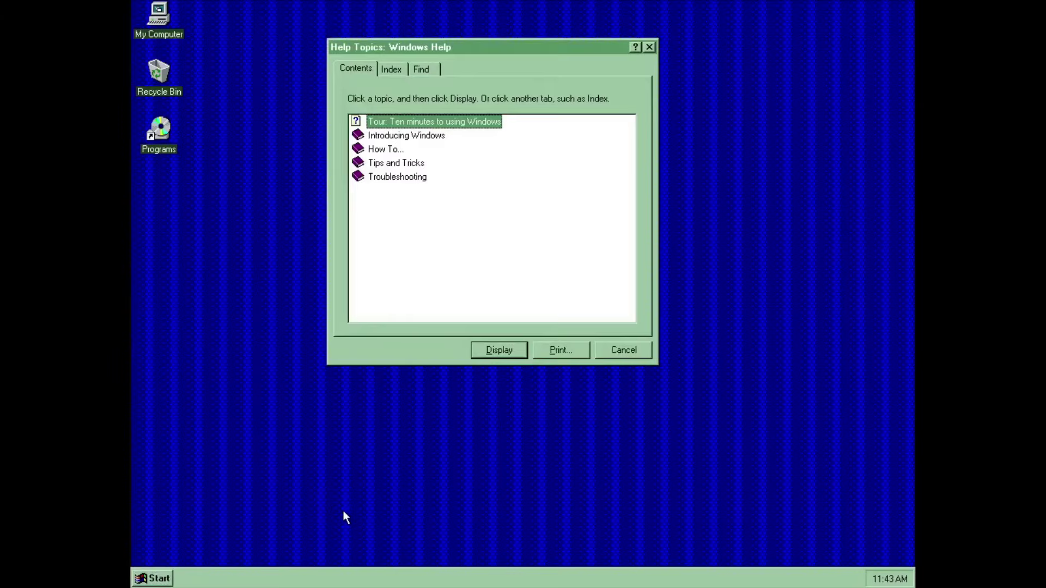
In Help Topics, expand Using Windows Accessories > For General Use and open Playing Windows games.
double_click(384, 178)
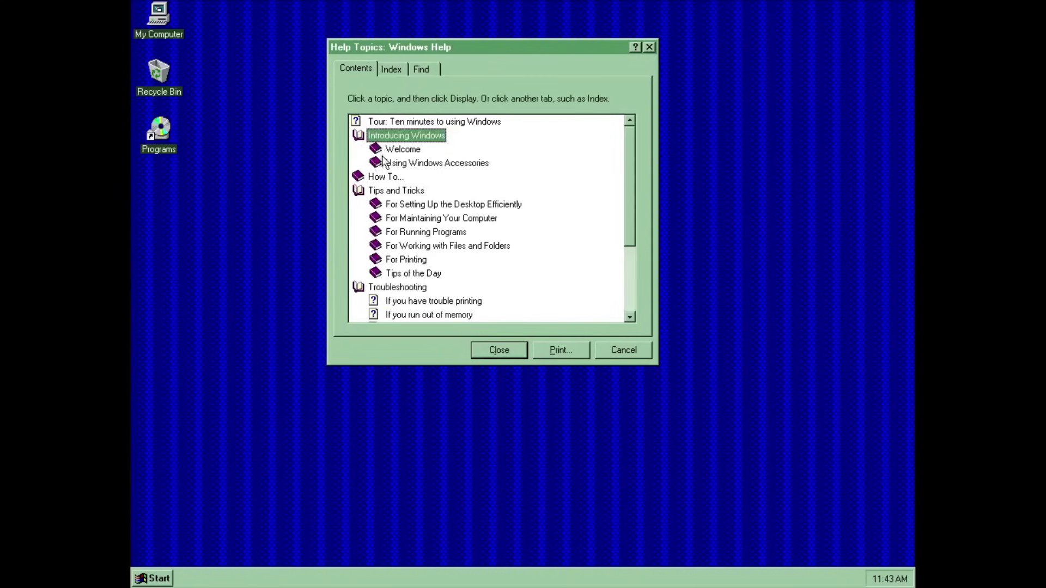
double_click(437, 163)
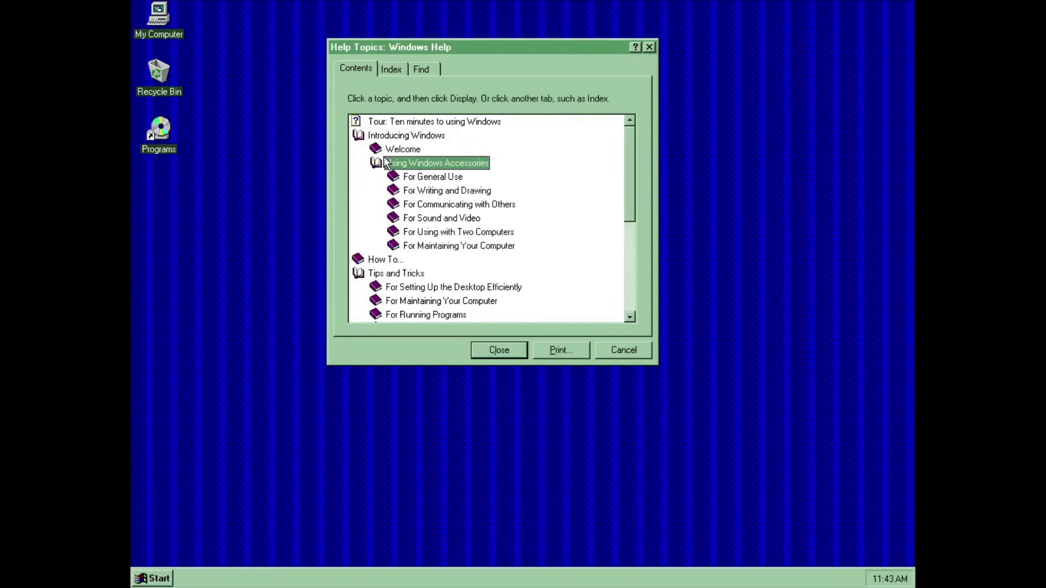
double_click(433, 176)
double_click(430, 192)
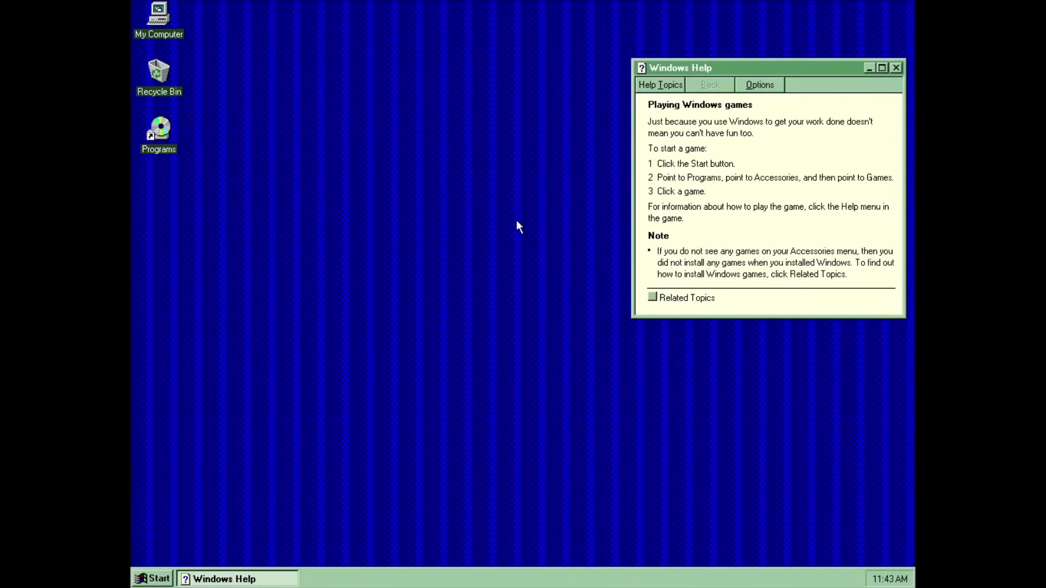
Return to My Computer and bring up the context menu for the Ms-ramdrive (W:) drive.
click(173, 580)
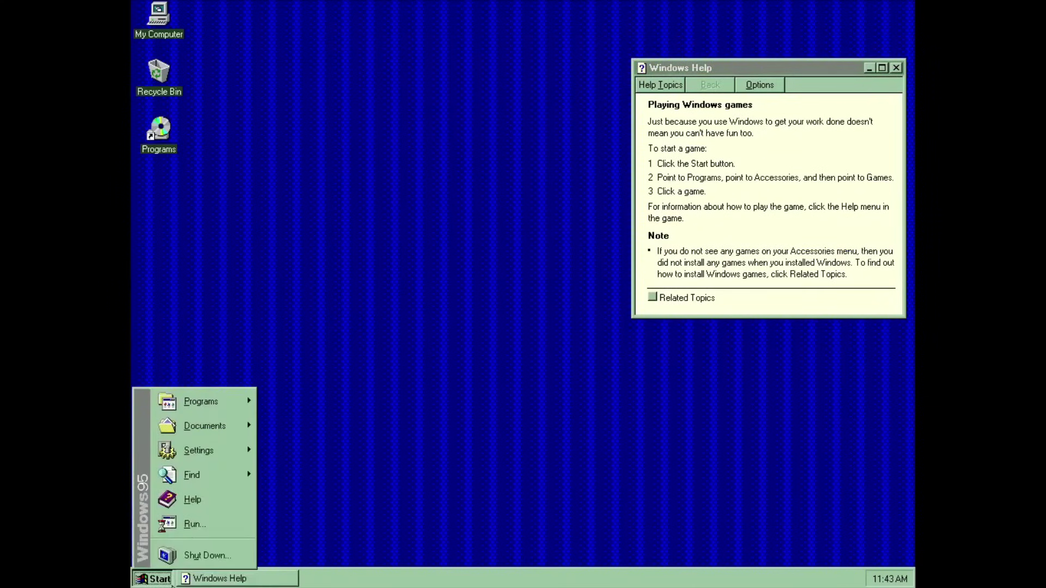
mouse_move(227, 403)
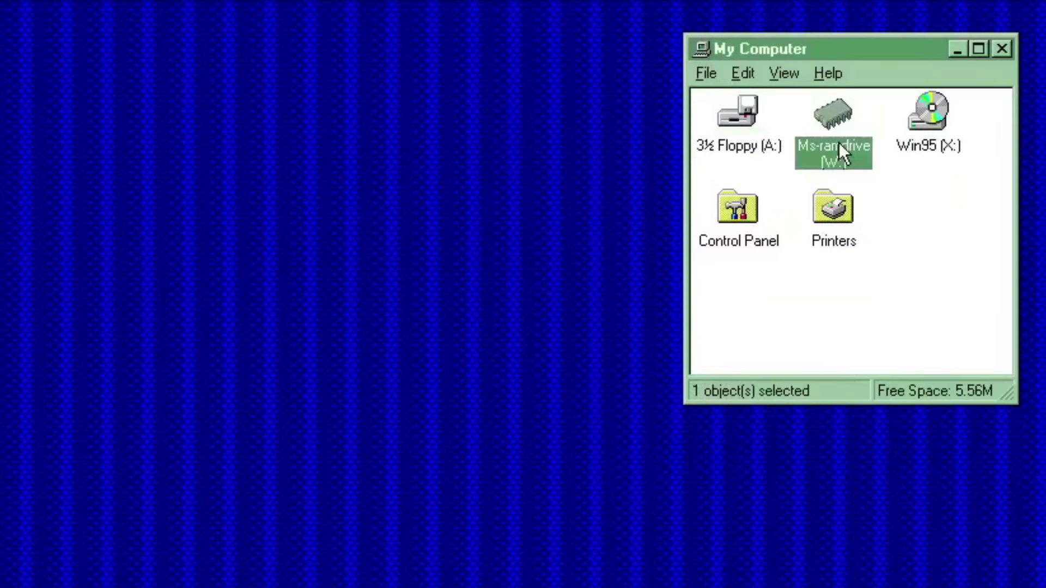
right_click(838, 144)
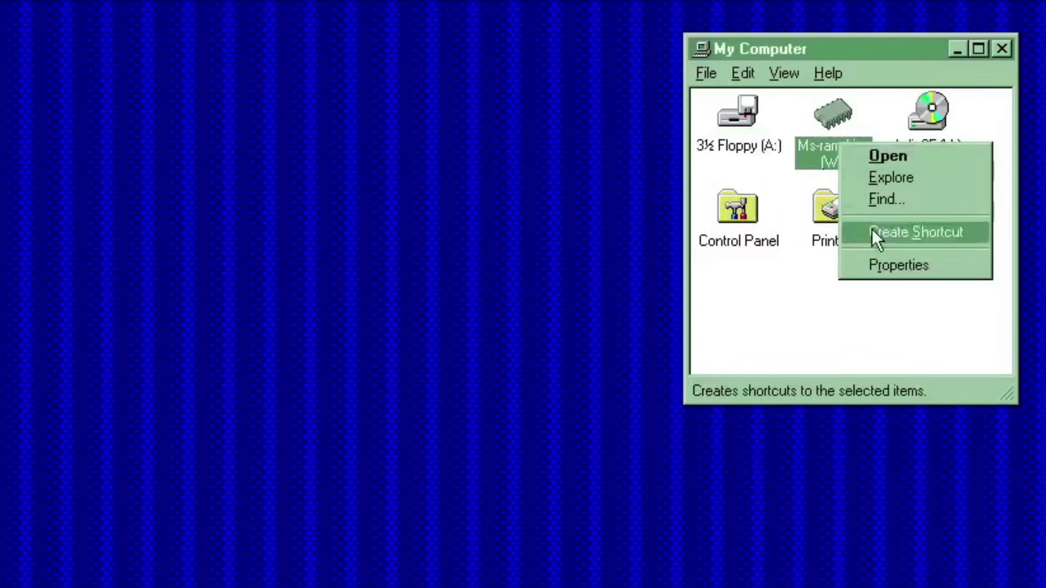
View the Ms-ramdrive properties, then AIDA32's Memory Write benchmark results.
click(880, 272)
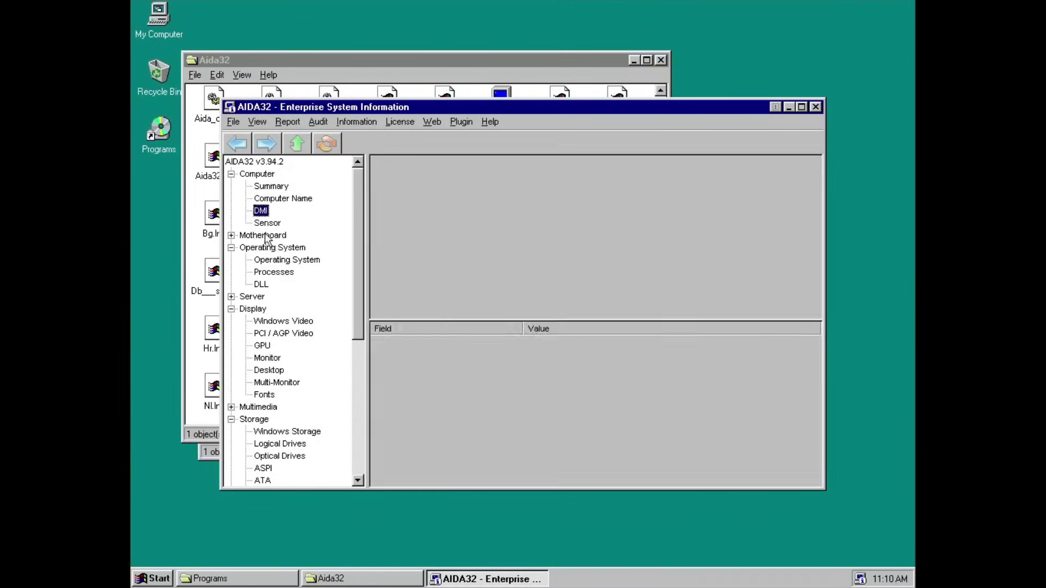
click(279, 480)
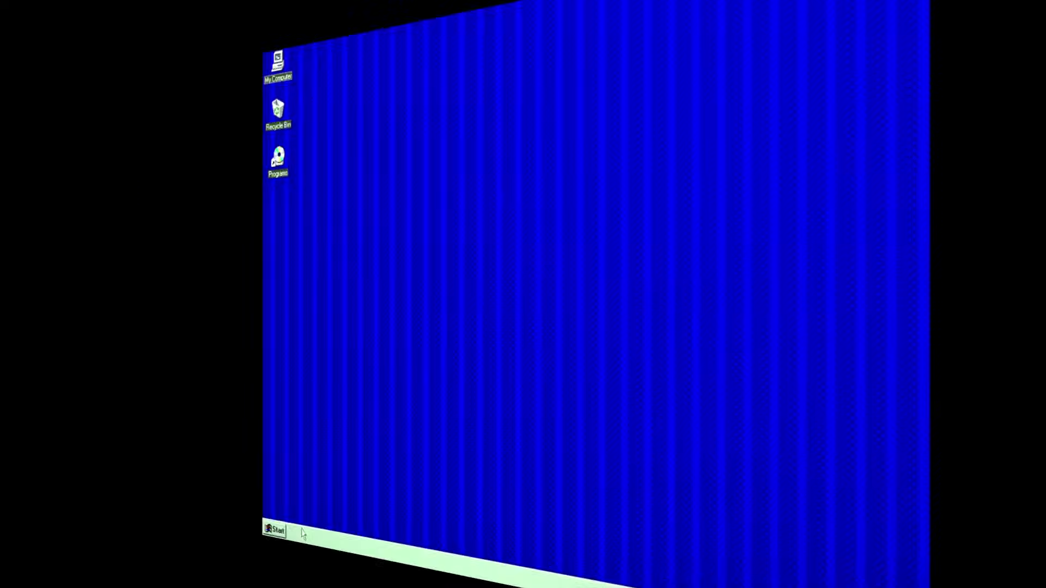
click(154, 578)
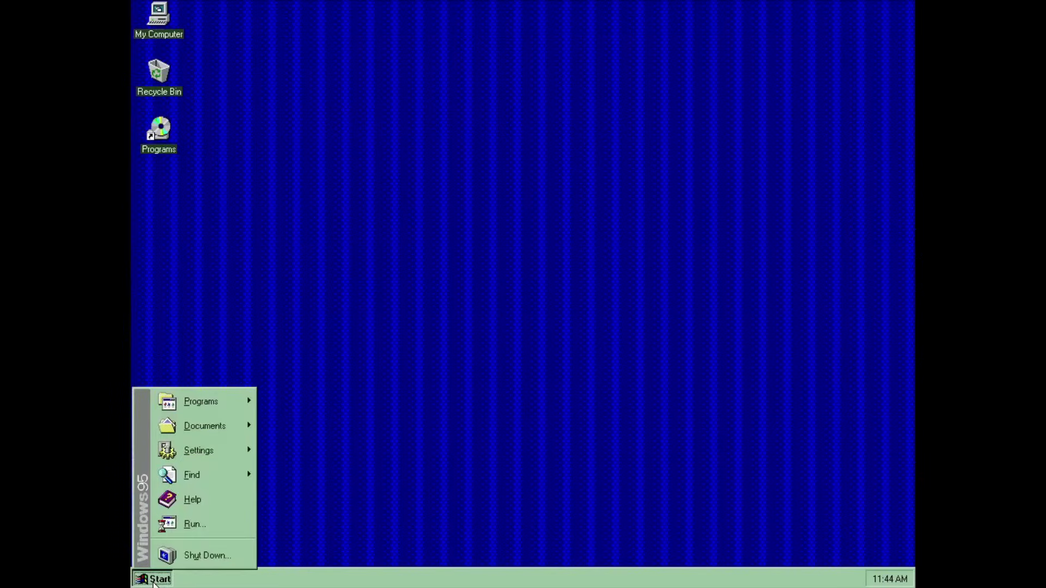
From the Start menu's Shut Down dialog, choose Restart the computer.
click(180, 561)
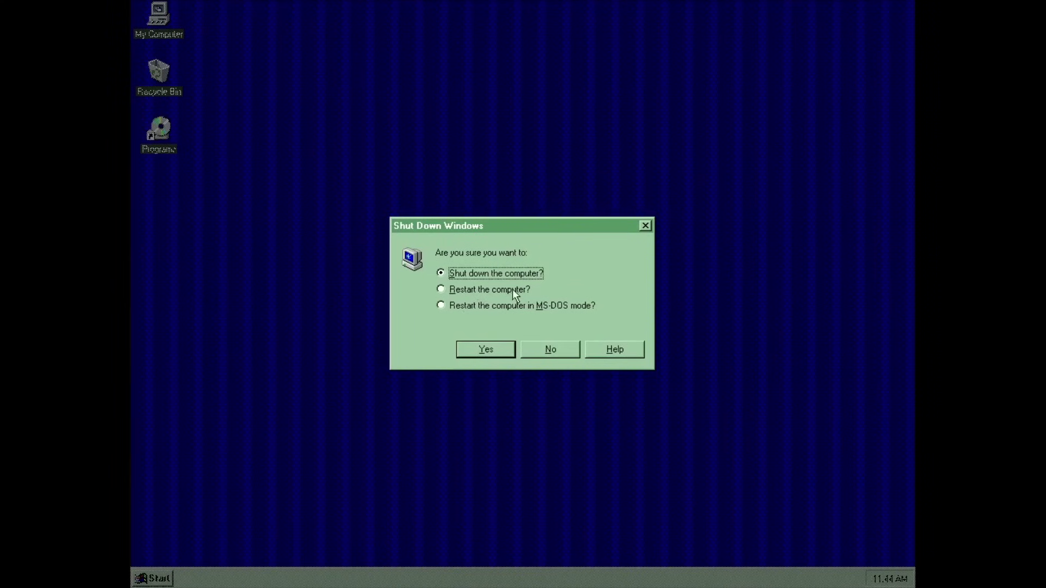
click(495, 289)
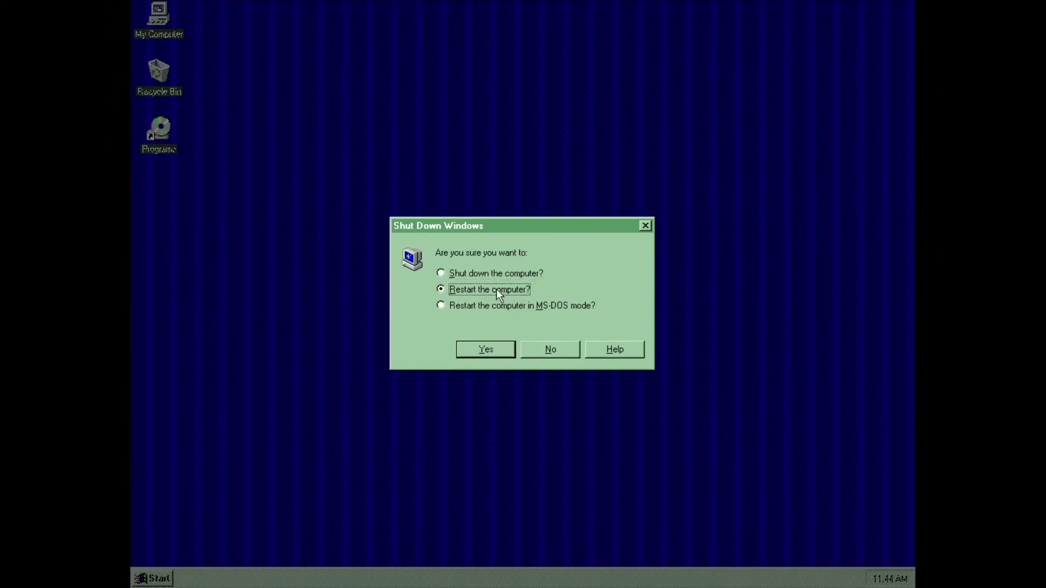